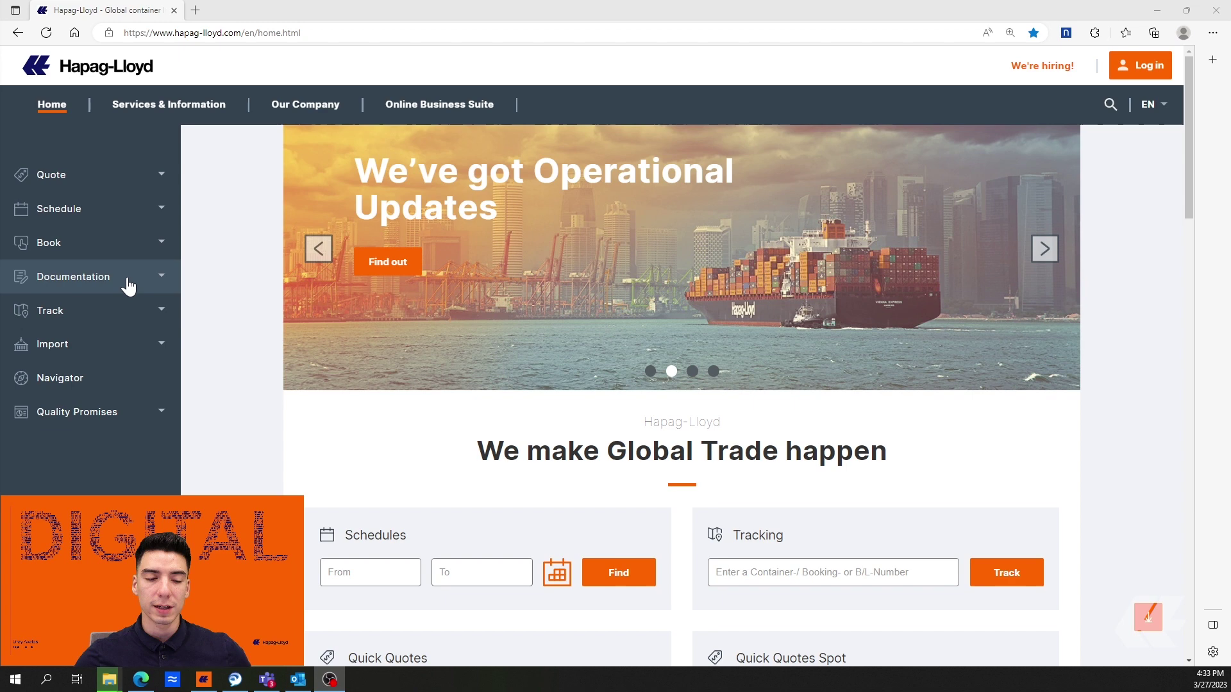
# Expand Documentation and open the eaSI online Shipping Instructions page.
pyautogui.click(166, 290)
pyautogui.click(166, 290)
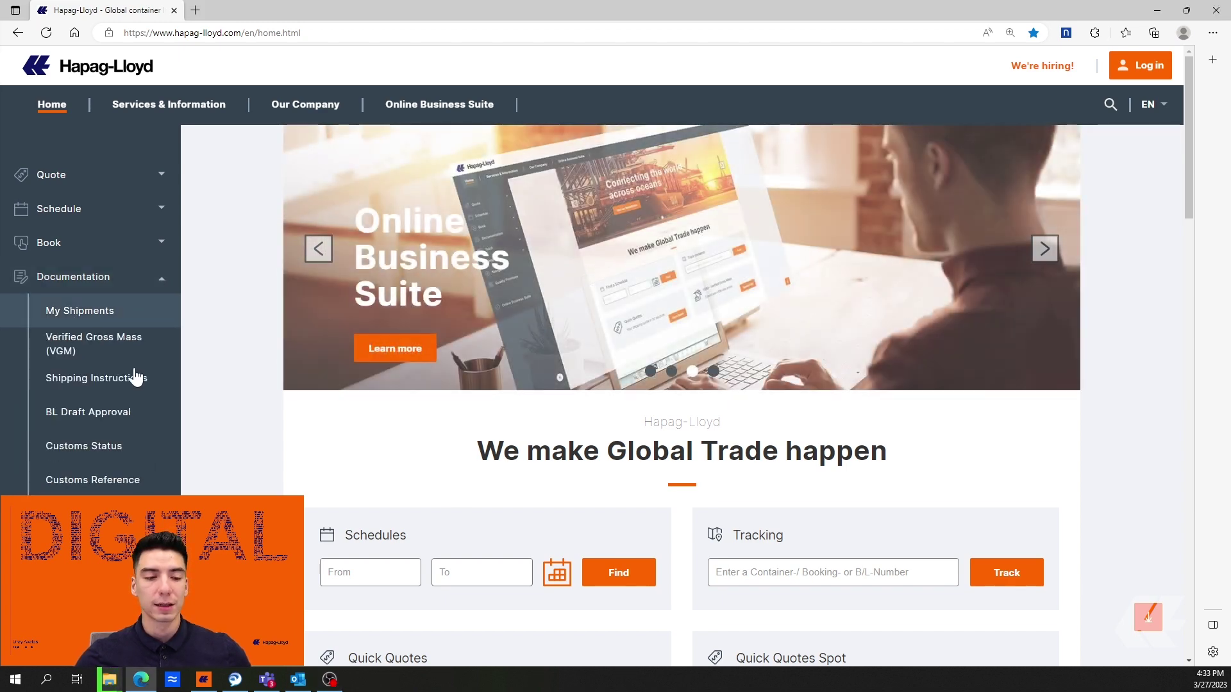
pyautogui.click(136, 384)
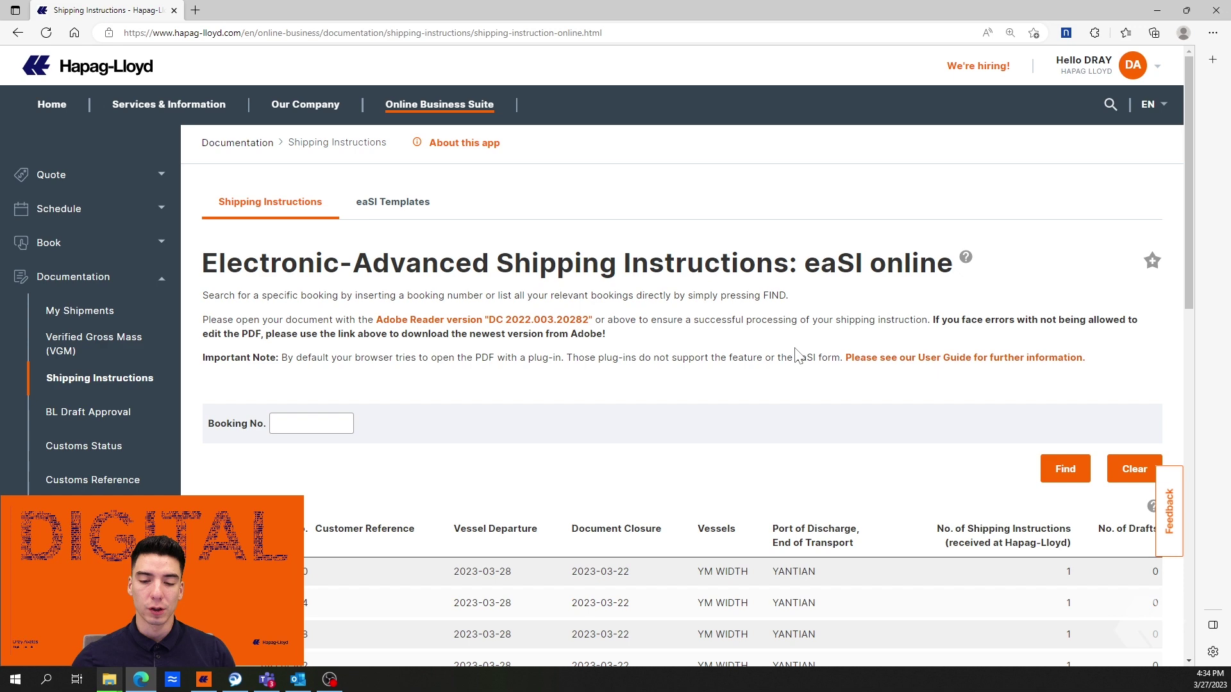
# Select the first booking in the table and request a new eaSI form for it.
pyautogui.scroll(-7, 737, 369)
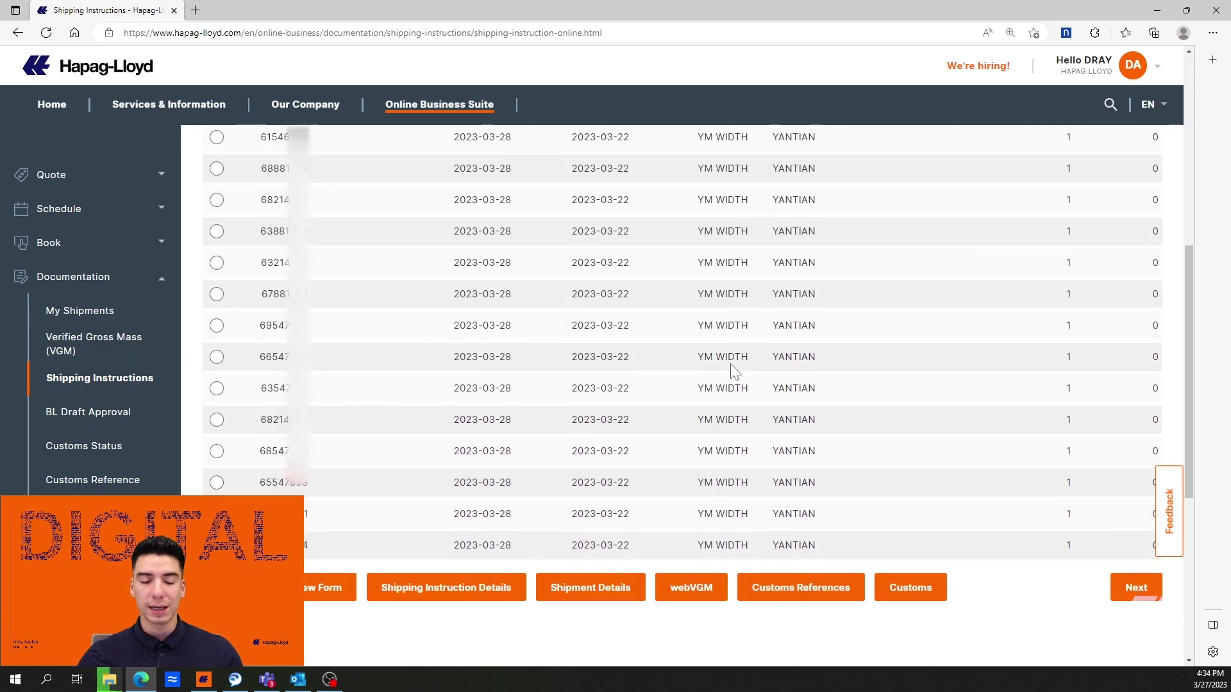
pyautogui.scroll(2, 732, 365)
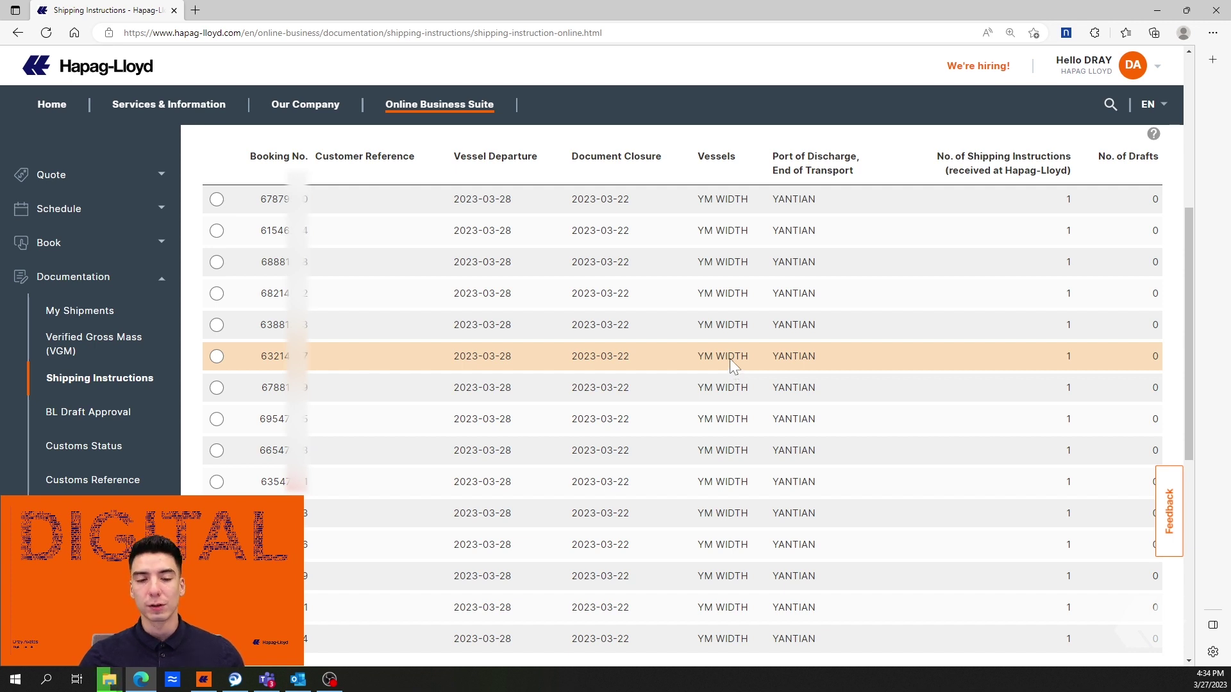
pyautogui.click(217, 199)
pyautogui.scroll(-2, 454, 266)
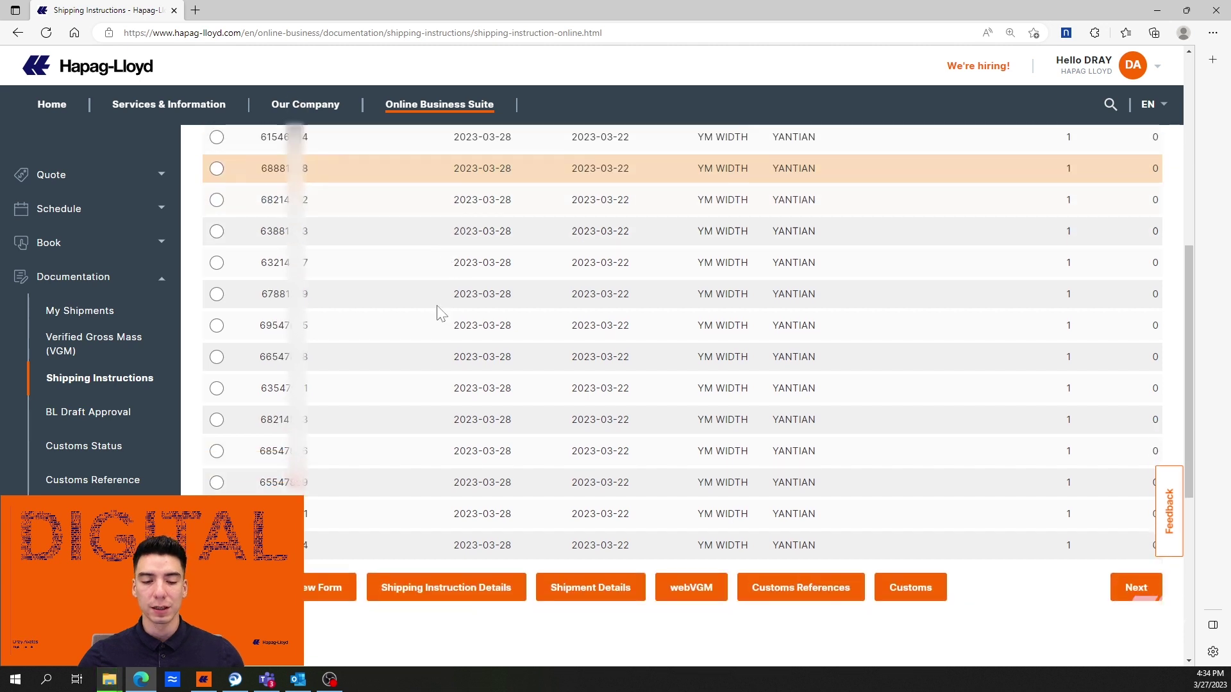
pyautogui.click(314, 601)
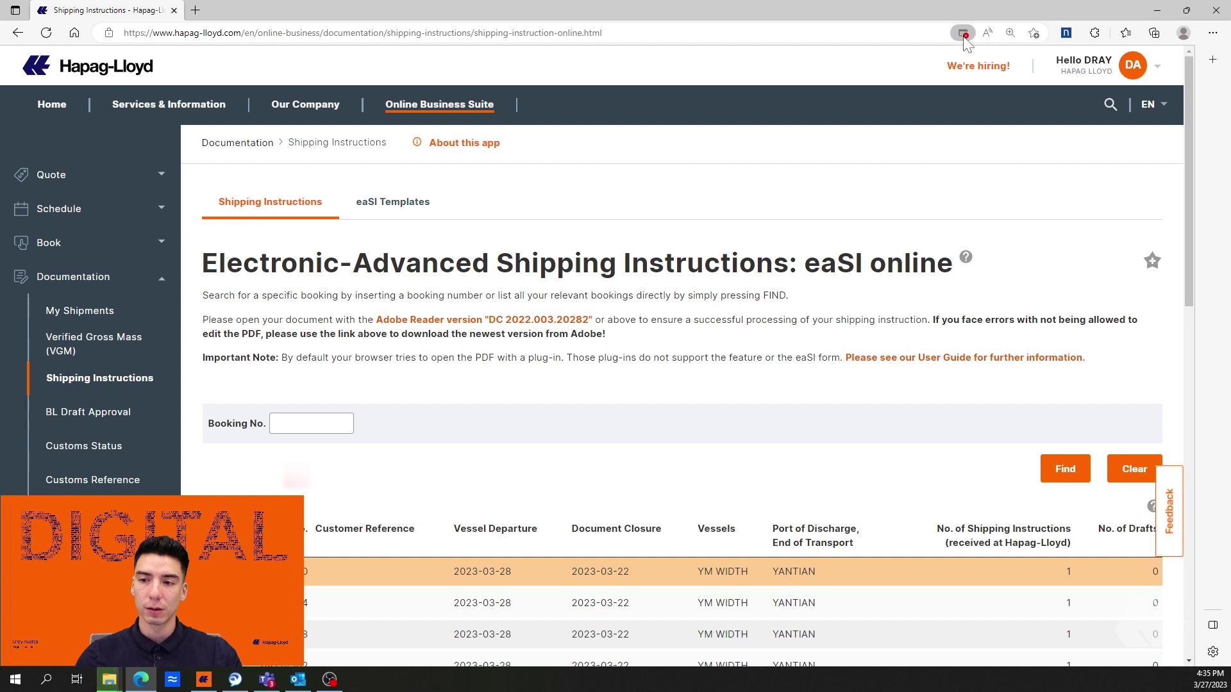
# Always allow pop-ups and redirects from the Hapag-Lloyd site via the address-bar blocked icon.
pyautogui.click(965, 36)
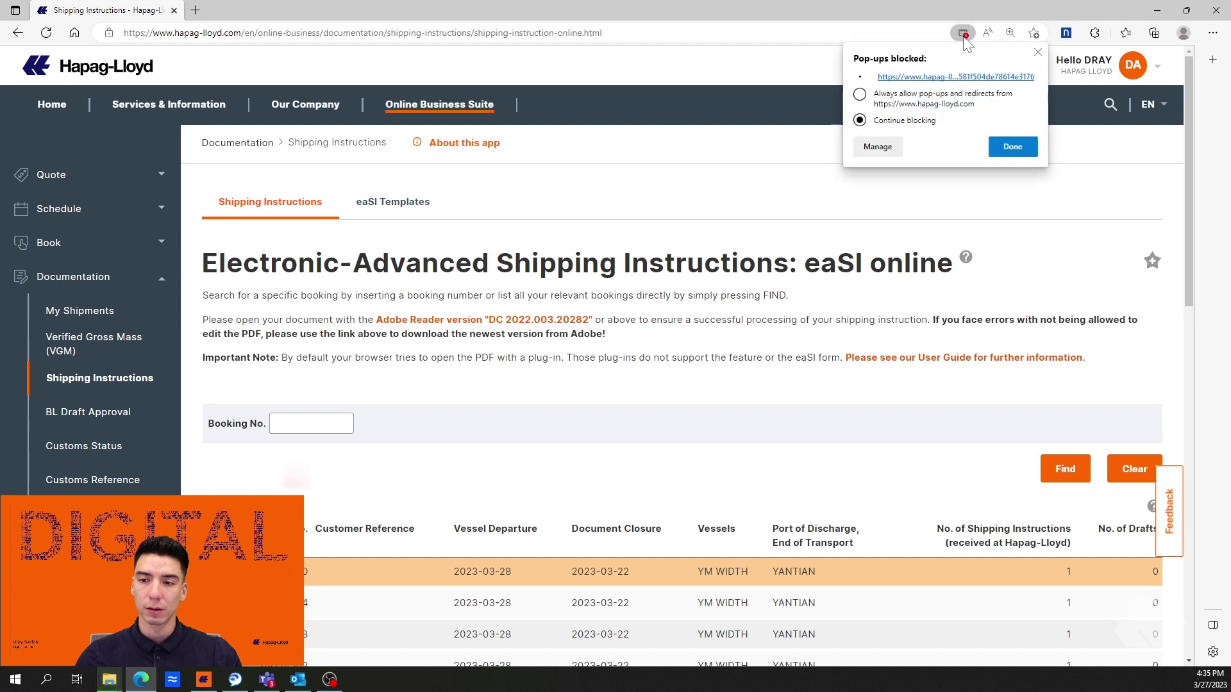
pyautogui.click(861, 96)
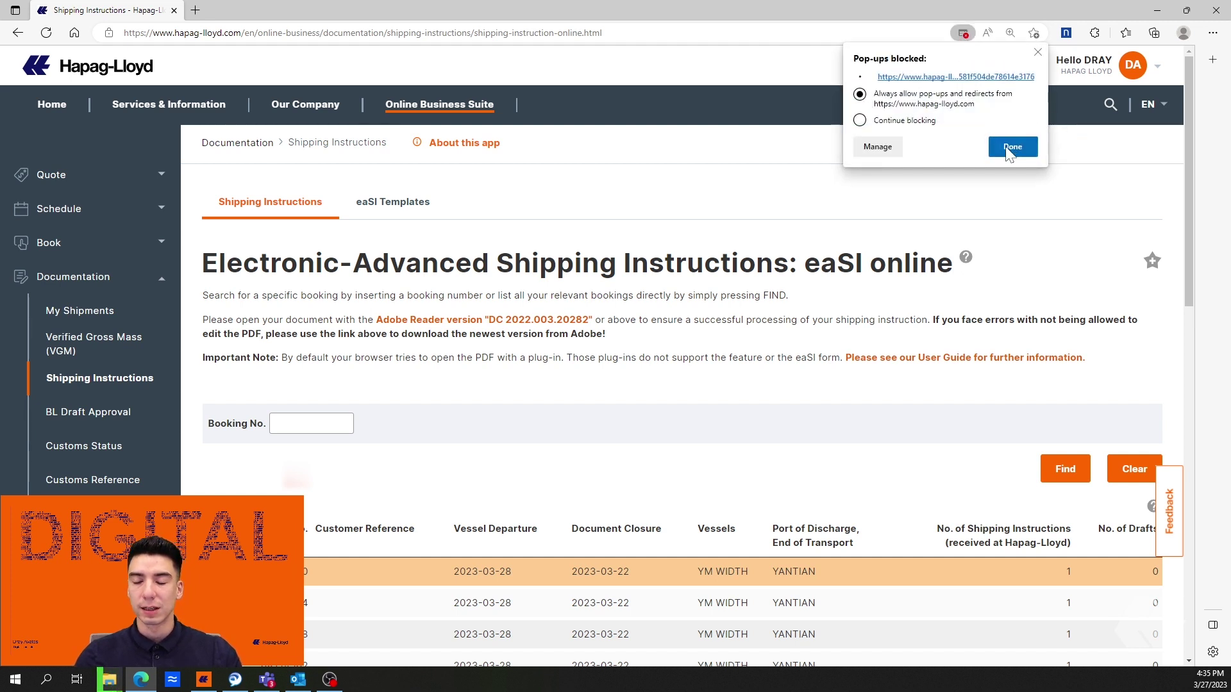
pyautogui.click(1013, 146)
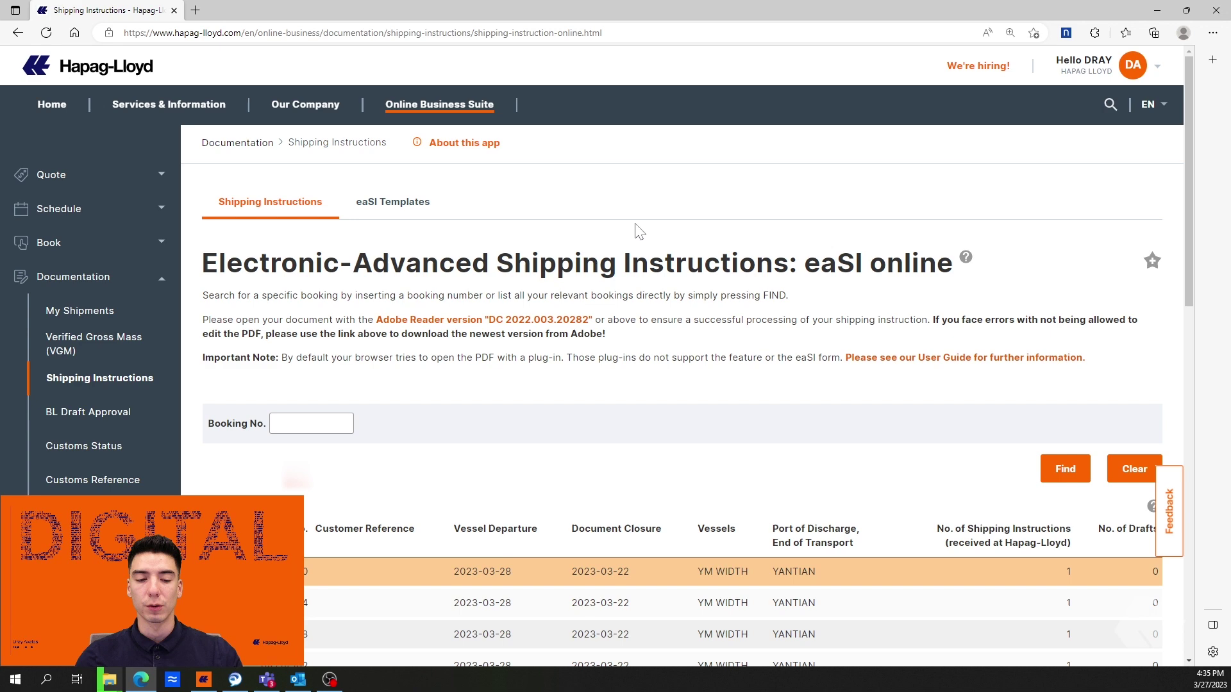
# Request a new eaSI form again for the selected first booking so the PDF opens.
pyautogui.scroll(-15, 638, 229)
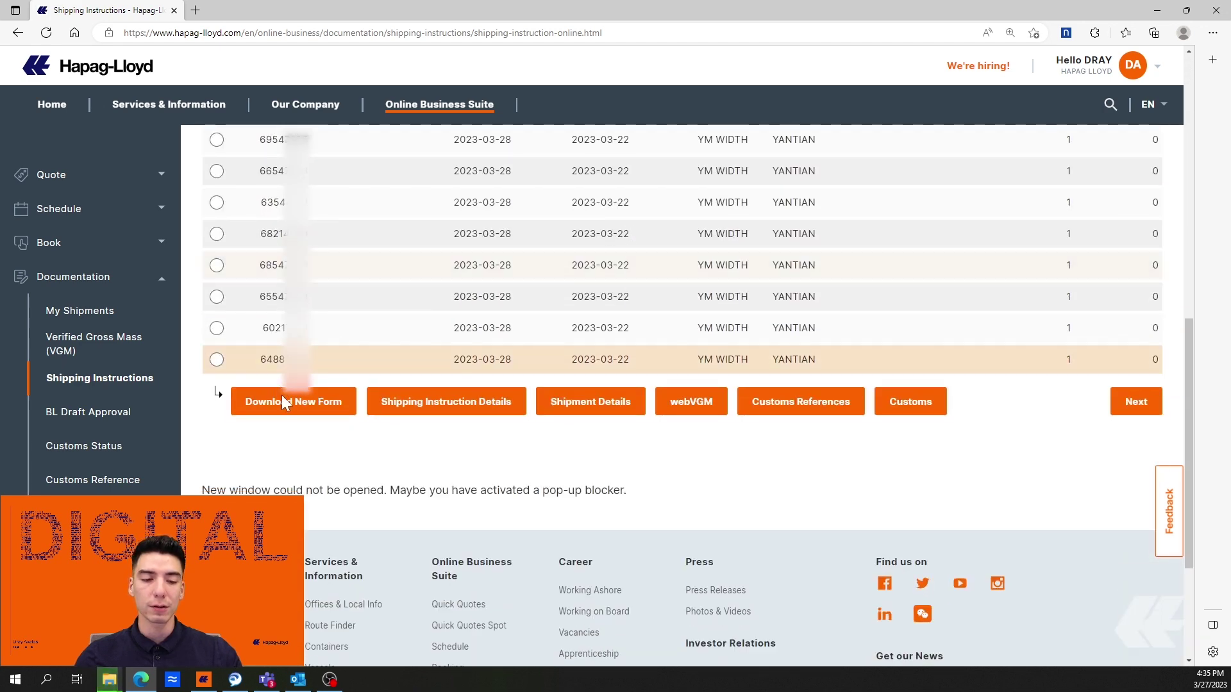
pyautogui.scroll(3, 324, 225)
pyautogui.scroll(10, 270, 159)
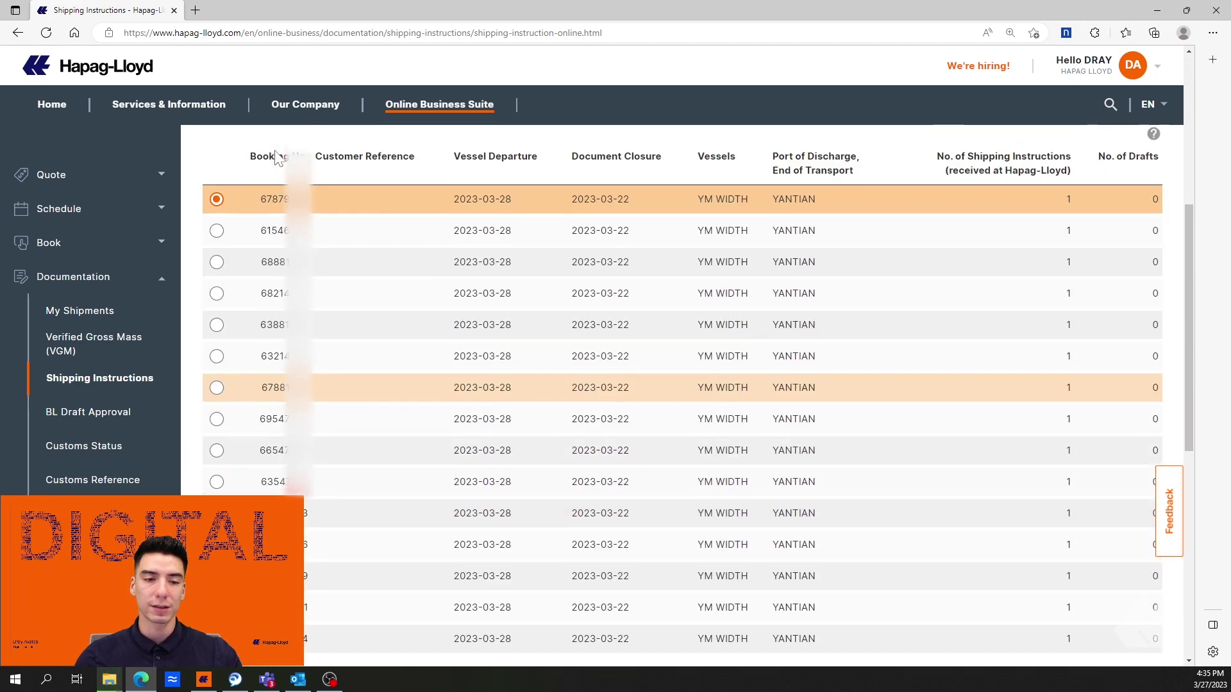
pyautogui.scroll(-11, 267, 205)
pyautogui.click(310, 499)
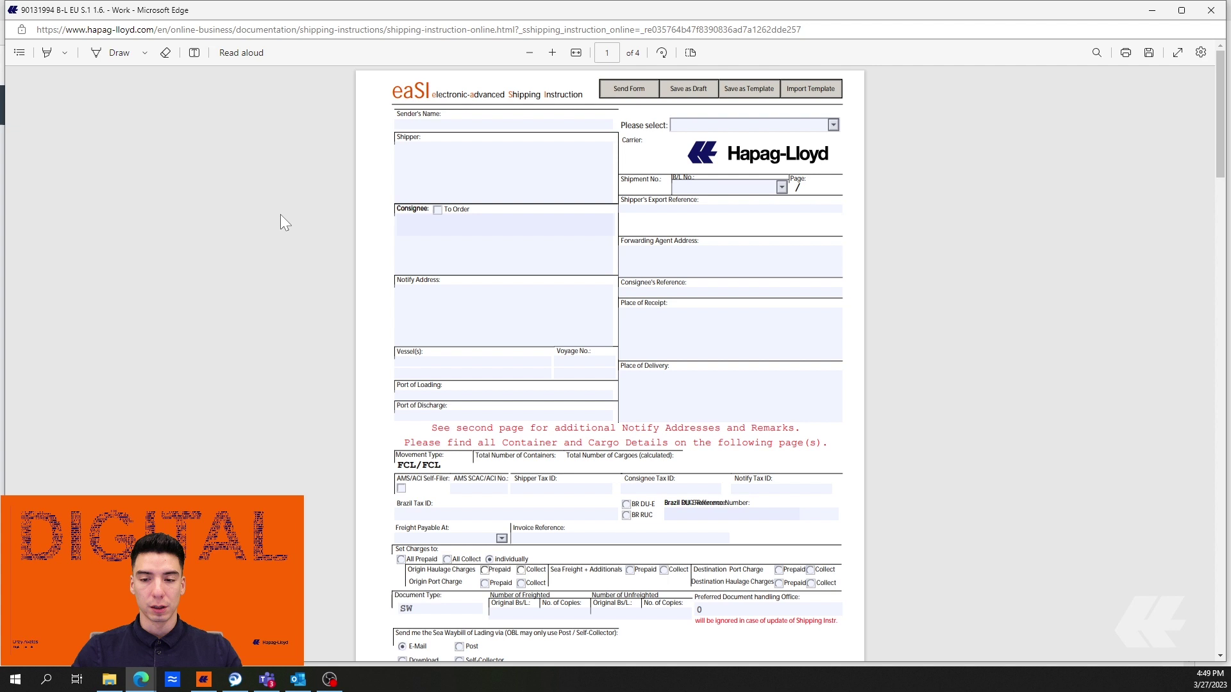
# Scroll back up in the open eaSI form window.
pyautogui.scroll(2, 296, 239)
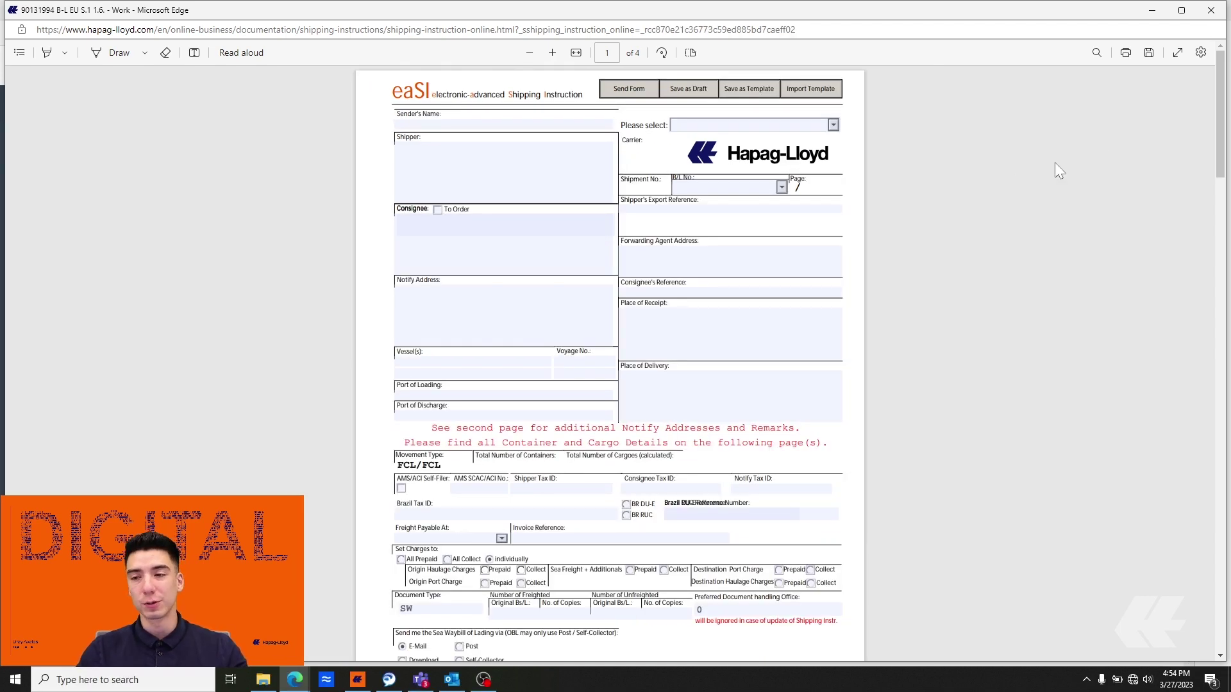
# Close the PDF form window and open Default apps settings by searching 'defa'.
pyautogui.click(1211, 9)
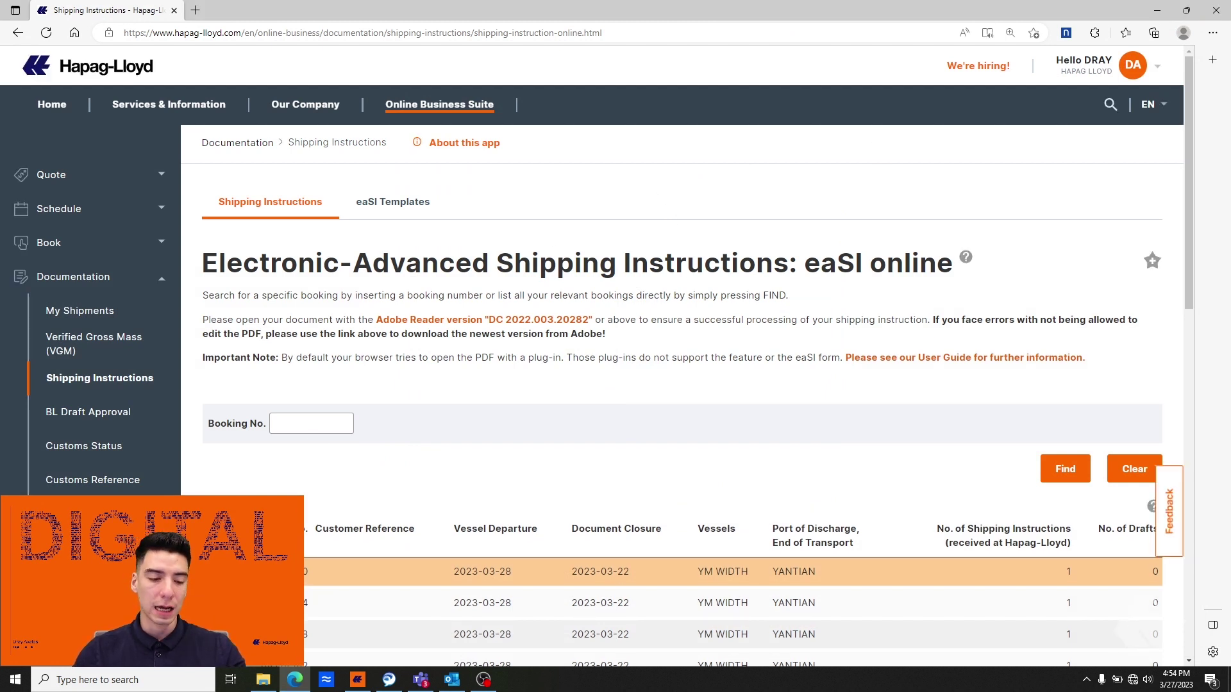
pyautogui.click(108, 681)
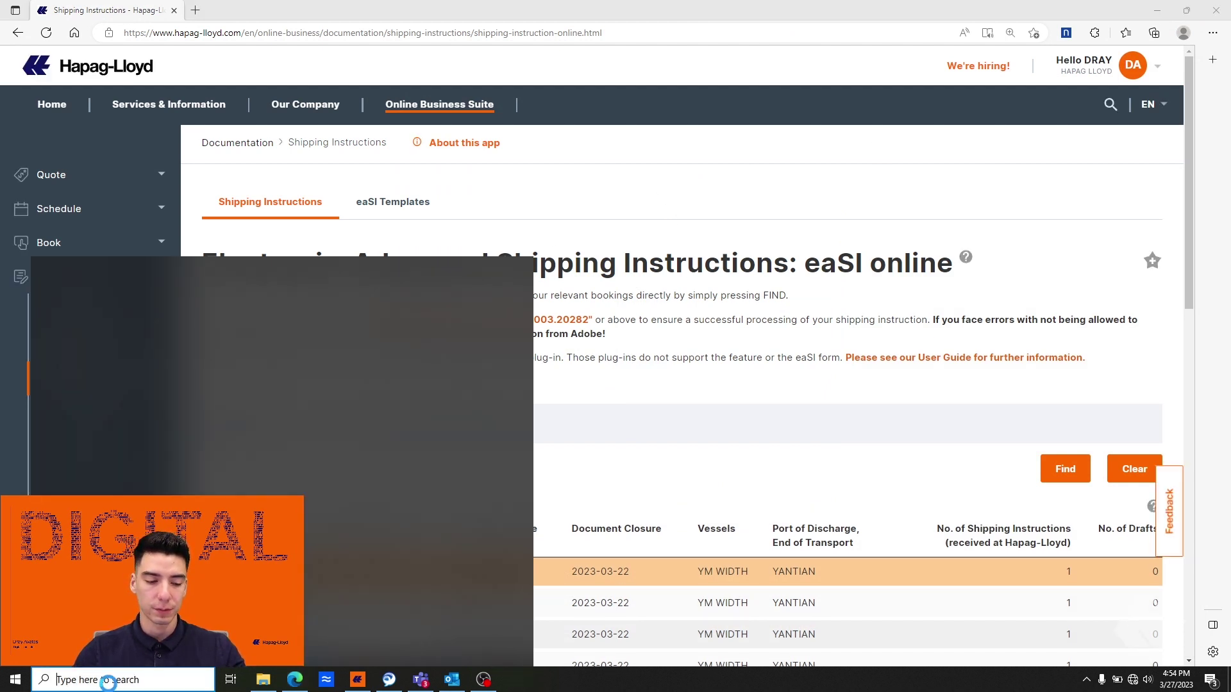
pyautogui.write('de')
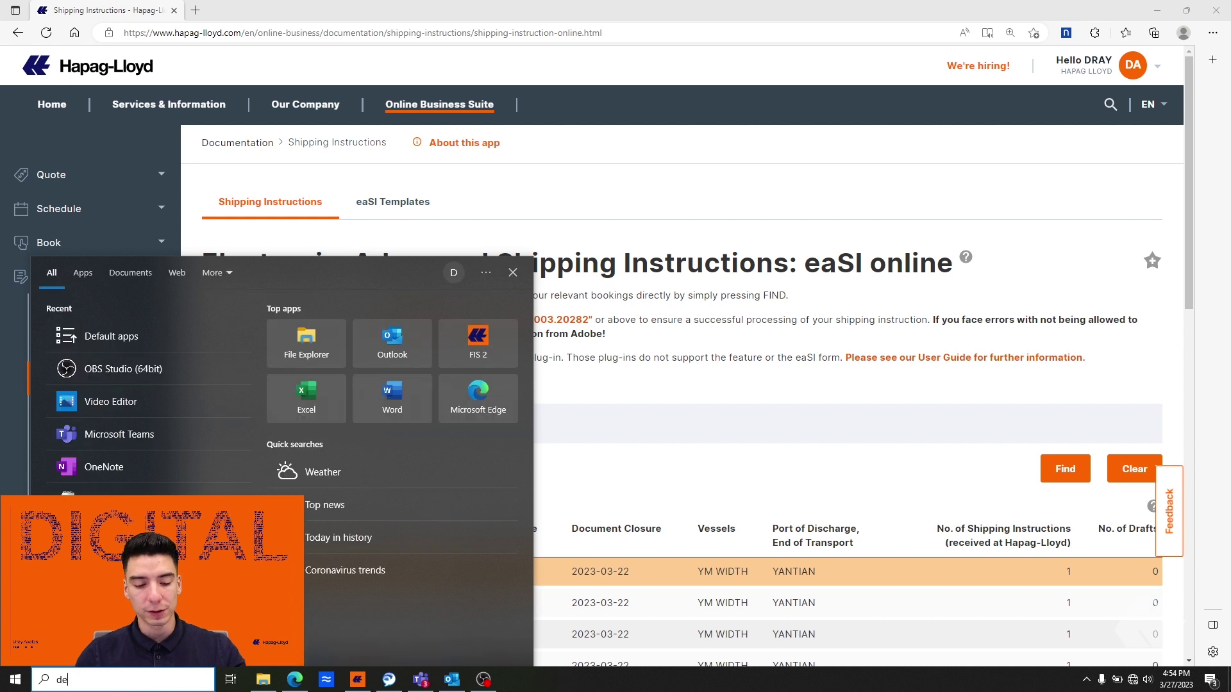
pyautogui.write('fa')
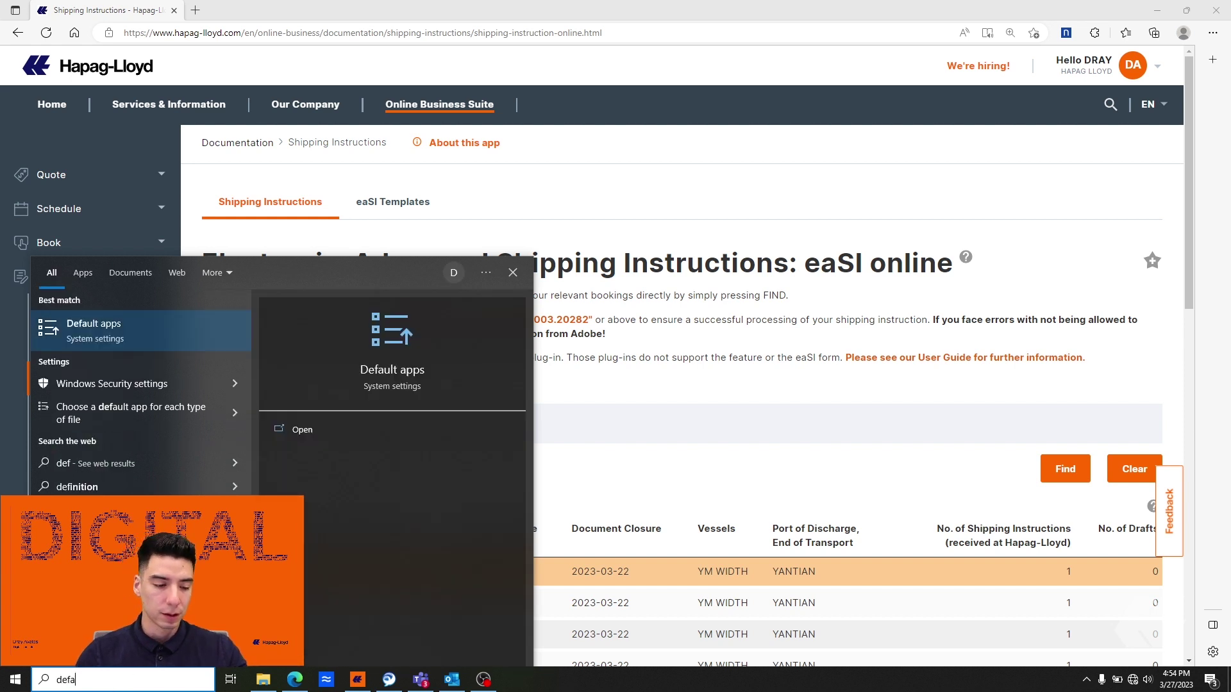
pyautogui.click(114, 332)
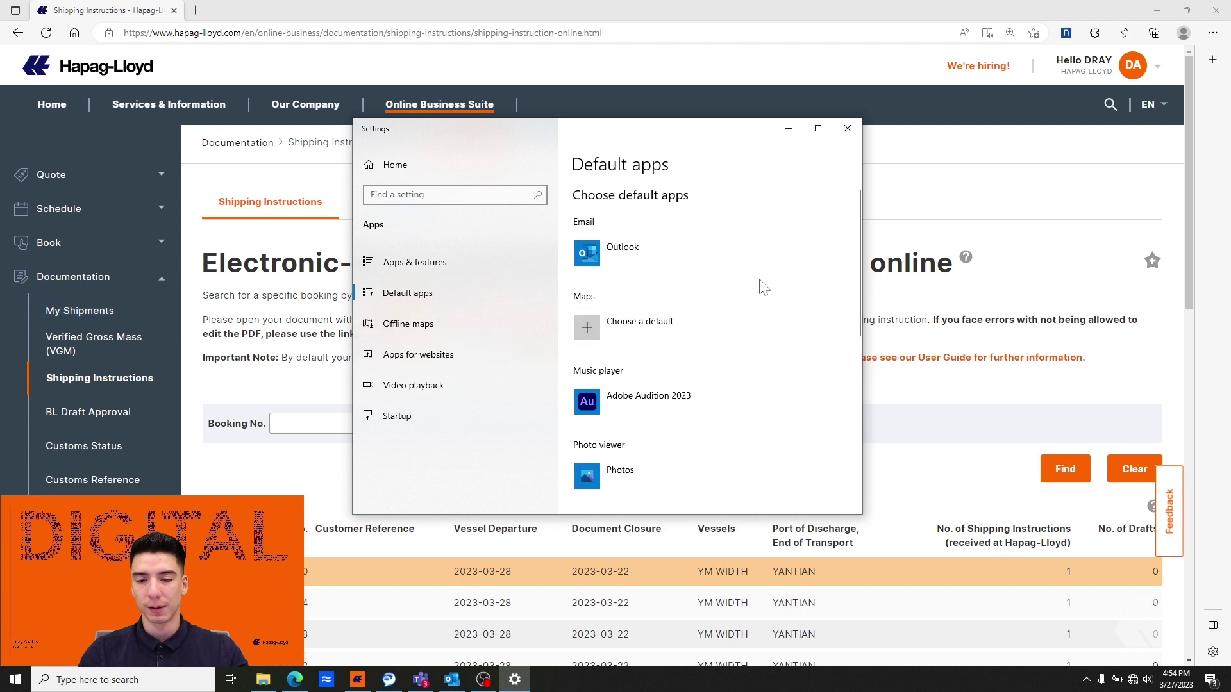
# Set .pdf files to open with Adobe Acrobat DC by default, then close Settings.
pyautogui.scroll(-5, 739, 237)
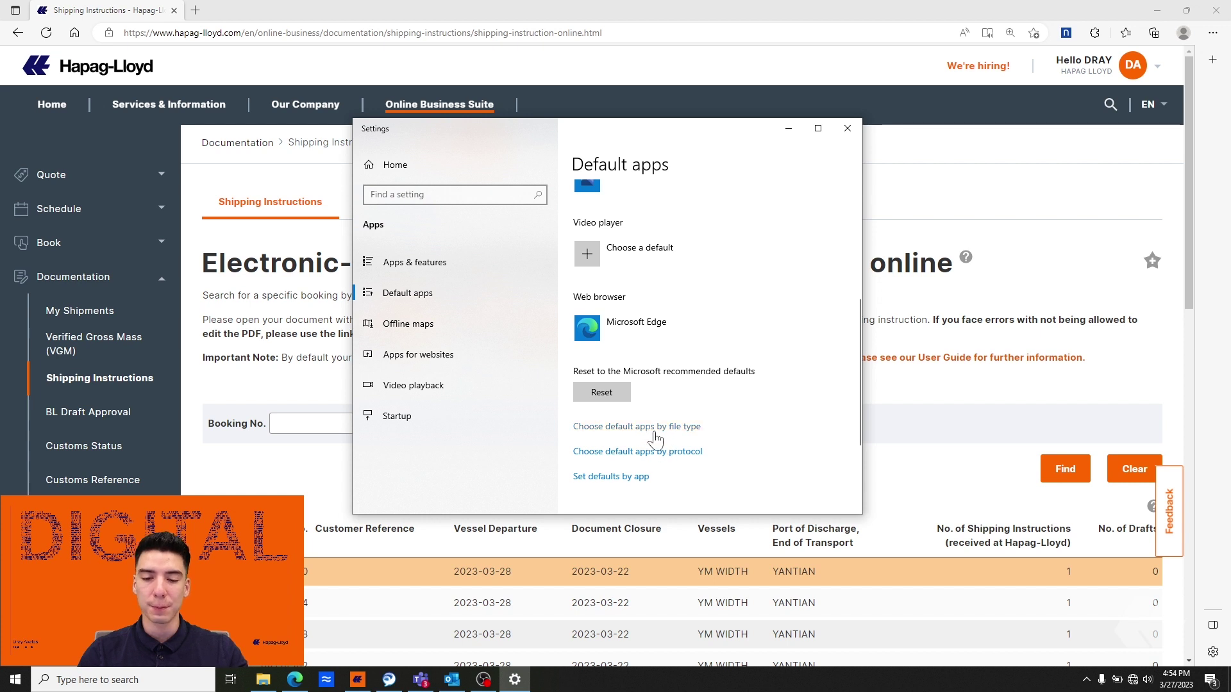
pyautogui.click(655, 430)
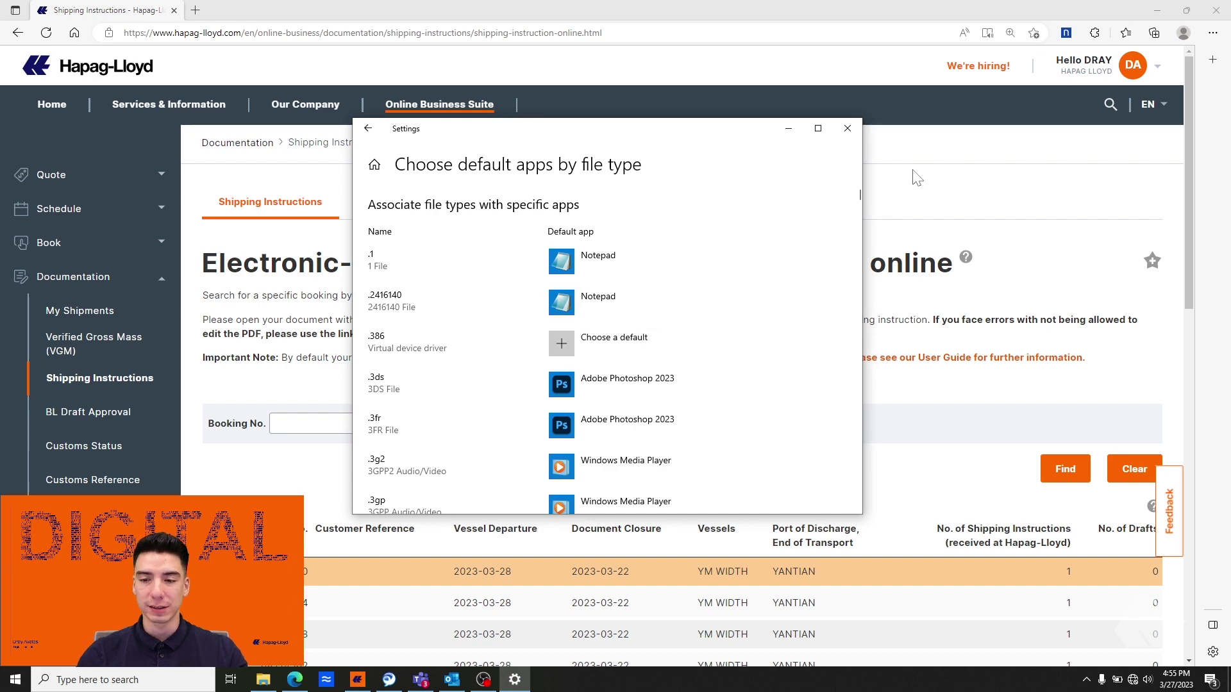
pyautogui.moveTo(860, 194); pyautogui.dragTo(860, 391)
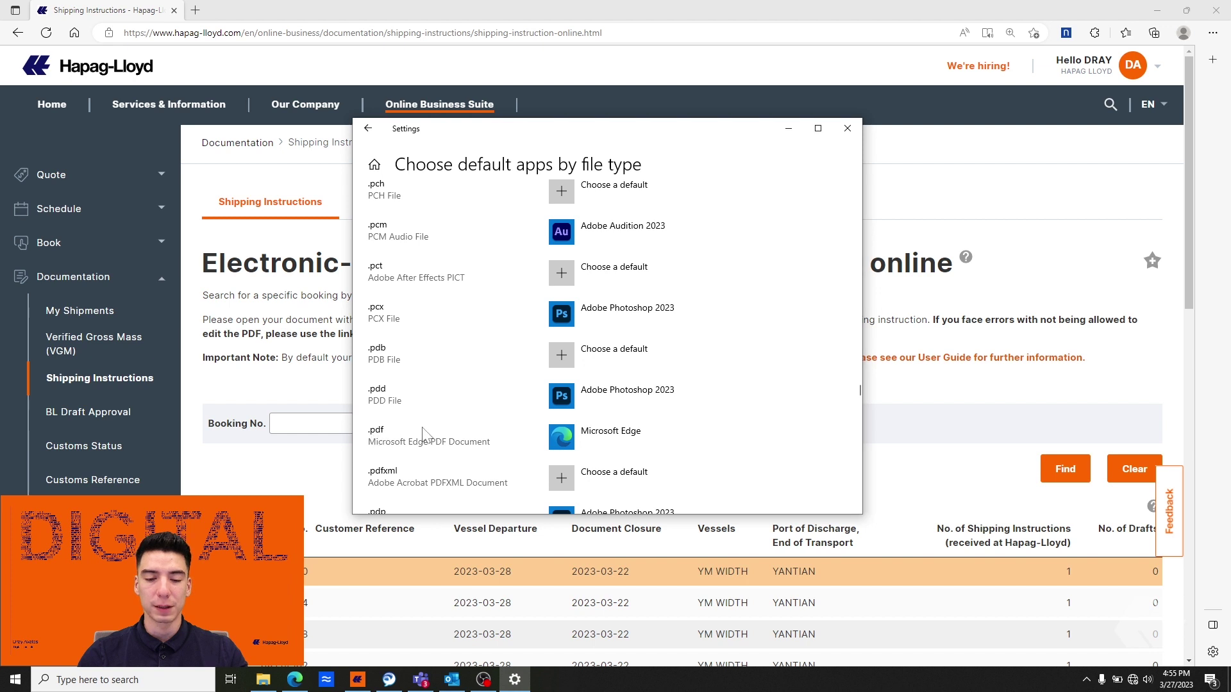
pyautogui.click(567, 446)
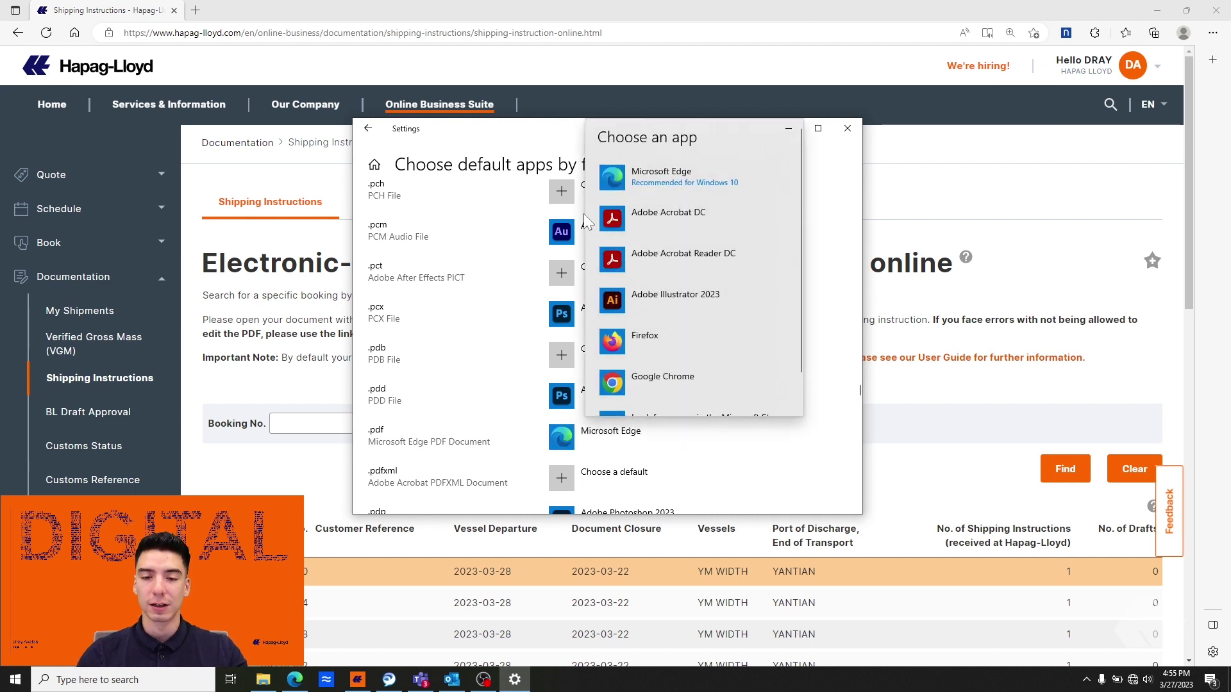
pyautogui.click(616, 217)
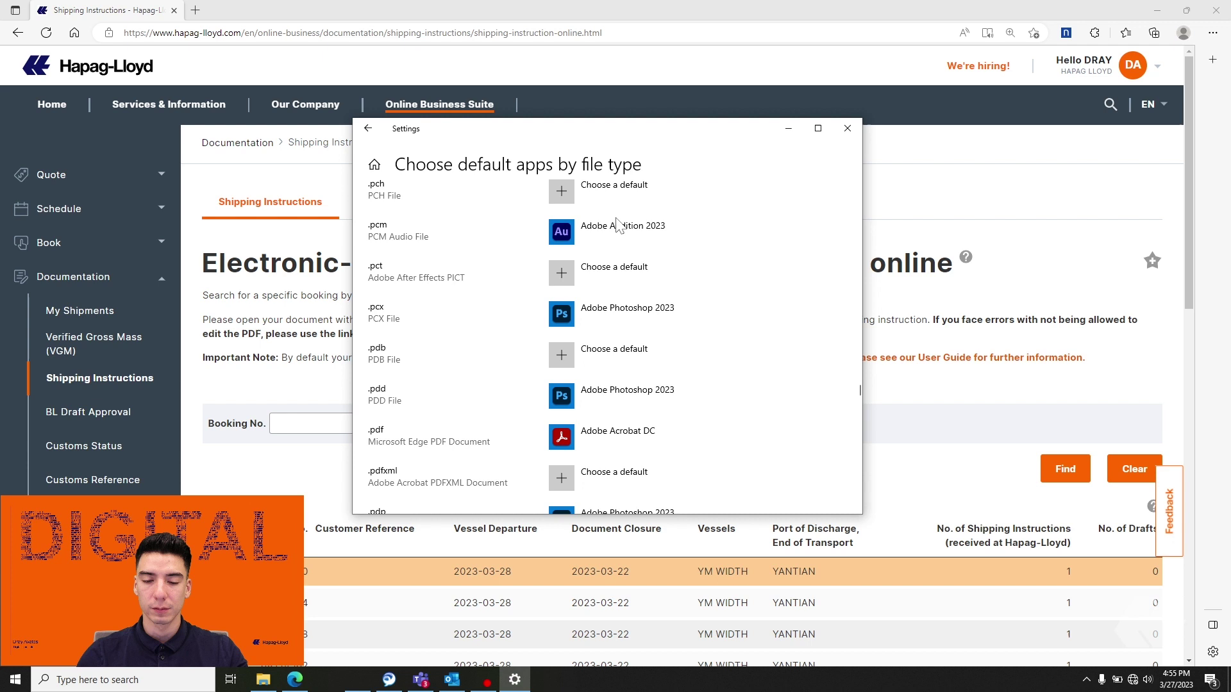
pyautogui.click(847, 129)
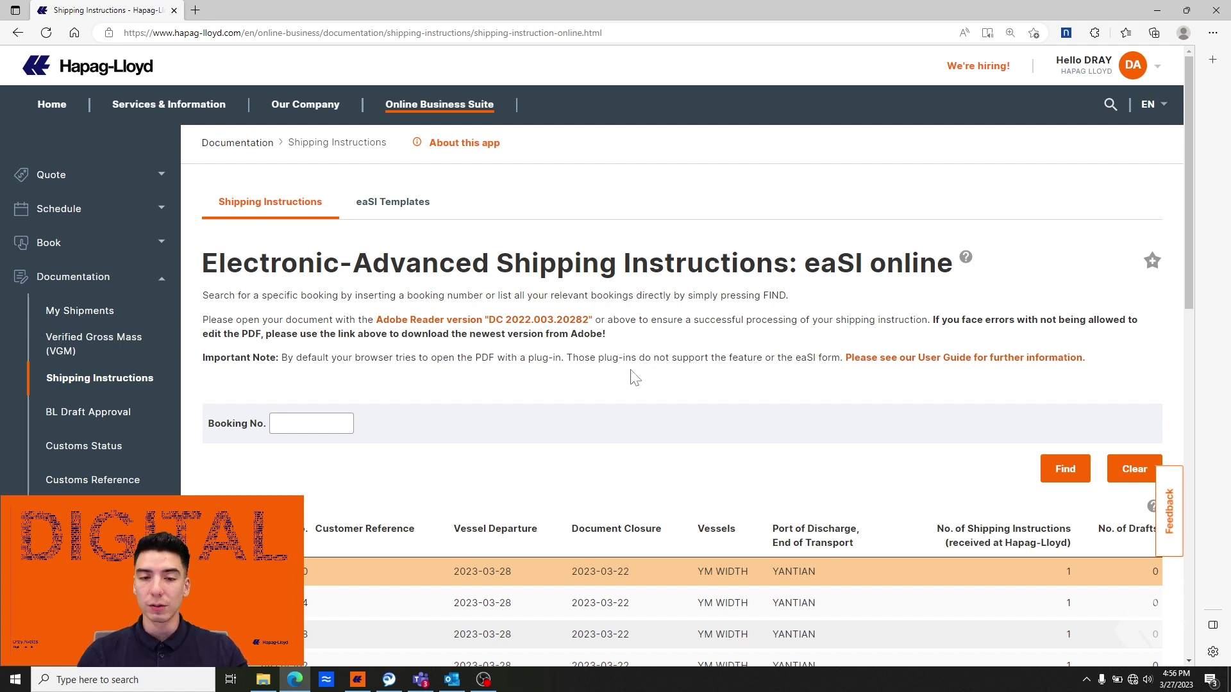
# Download a new eaSI form from the bottom of the bookings table as shipping-instruction-online (6).pdf.
pyautogui.scroll(-1, 266, 478)
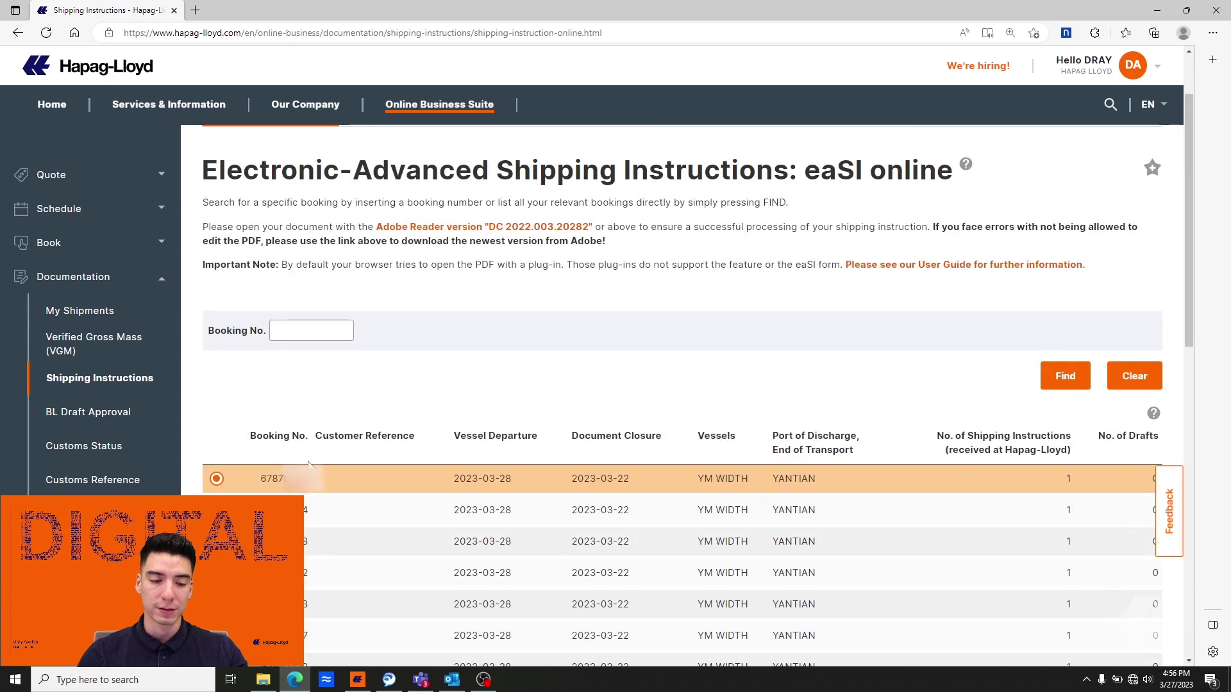
pyautogui.scroll(-10, 489, 371)
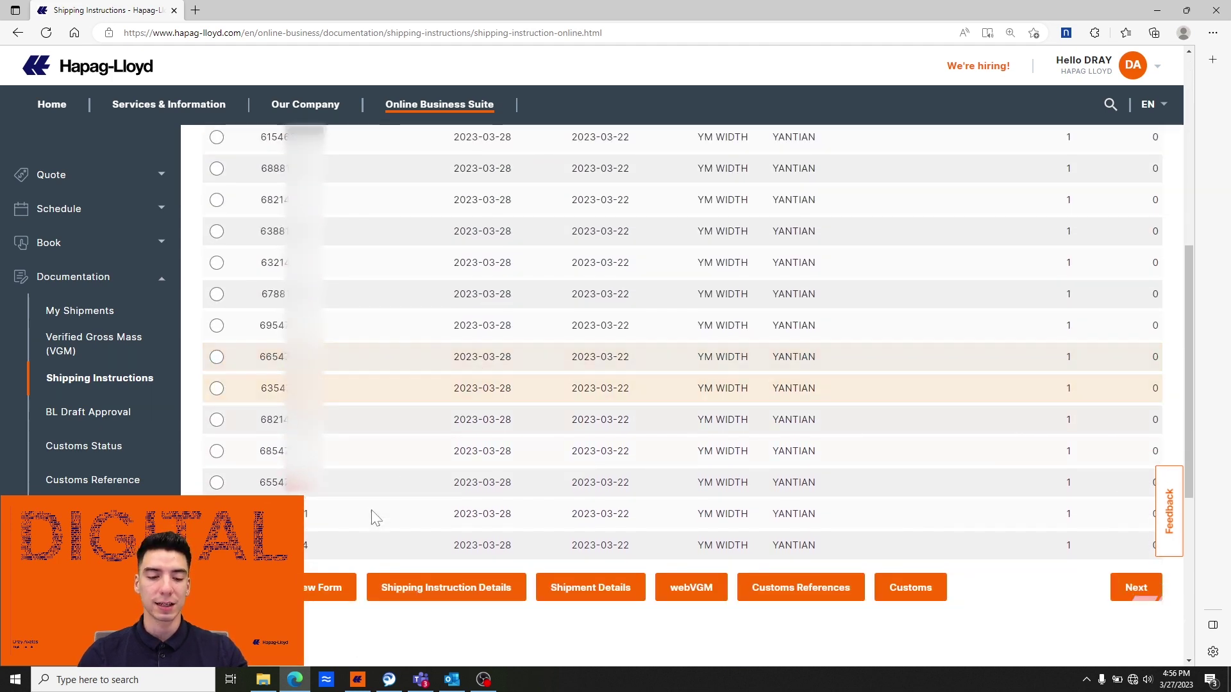
pyautogui.click(321, 590)
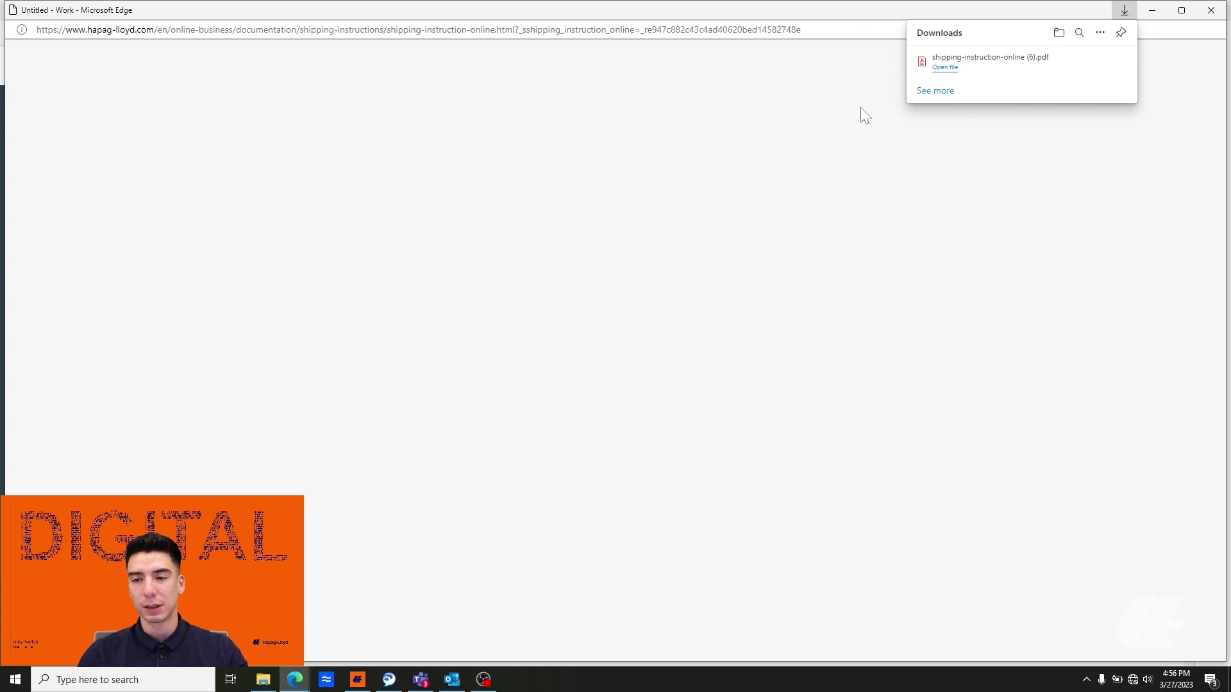
# Open shipping-instruction-online (6).pdf in Acrobat and confirm the Shipper field accepts input.
pyautogui.click(944, 67)
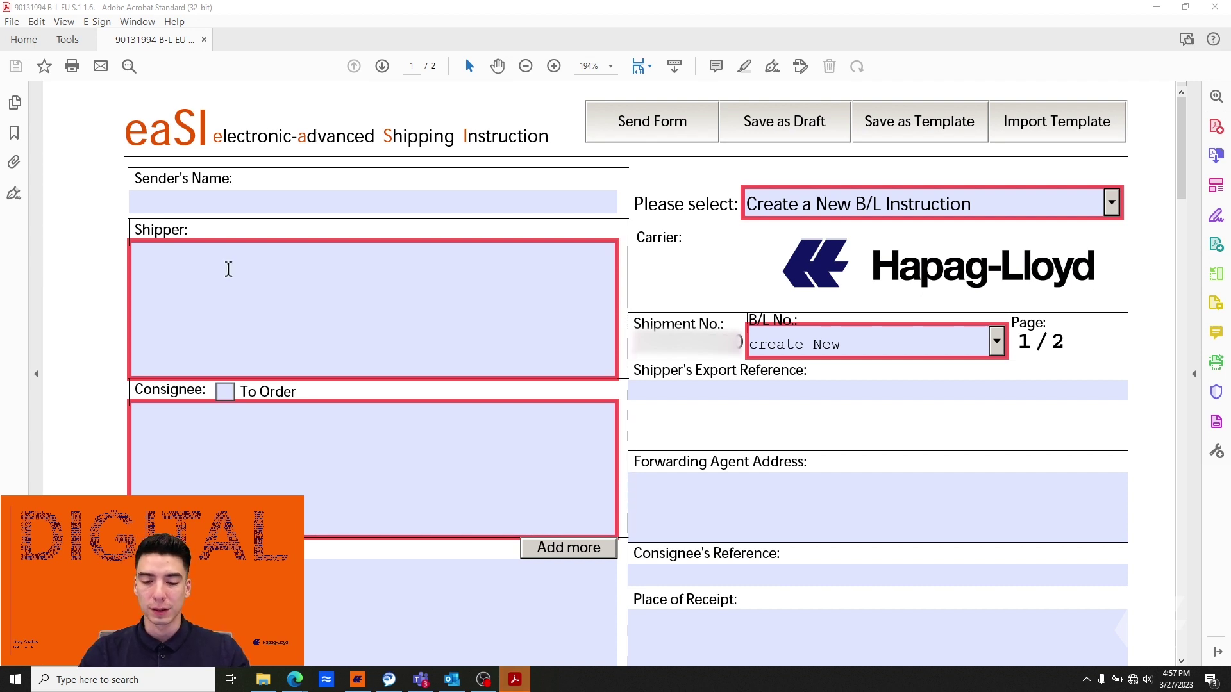
pyautogui.click(216, 289)
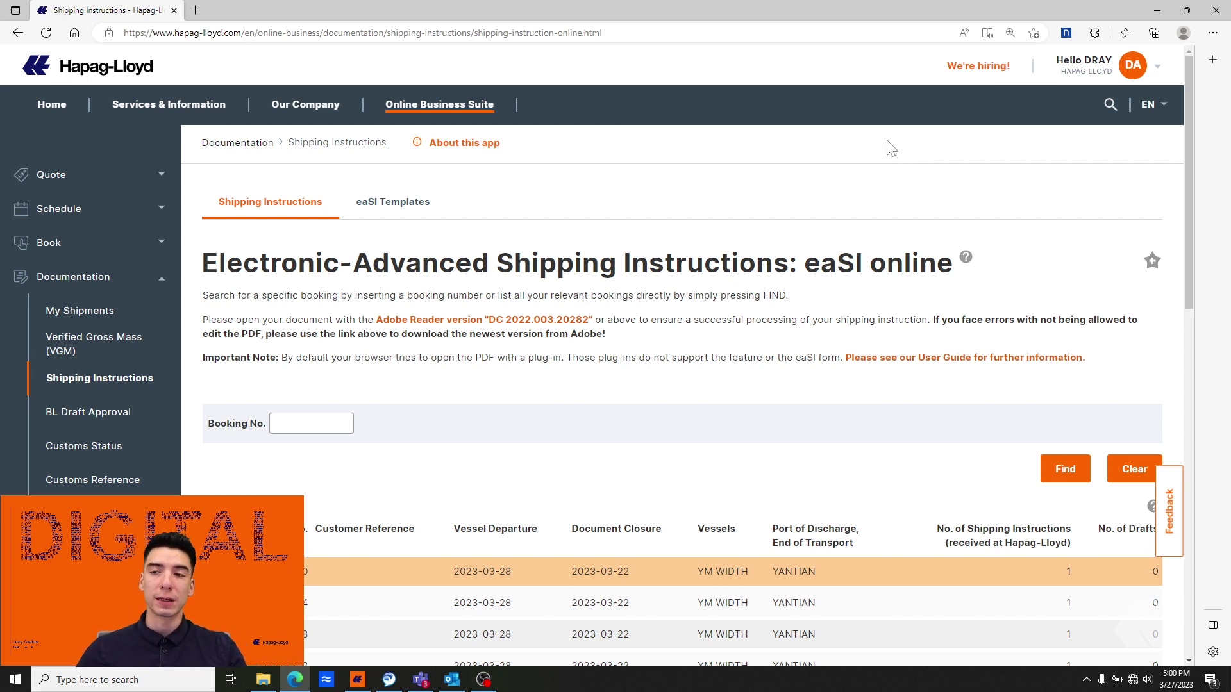
# Go to Edge Settings > Cookies and site permissions > PDF documents.
pyautogui.click(1212, 33)
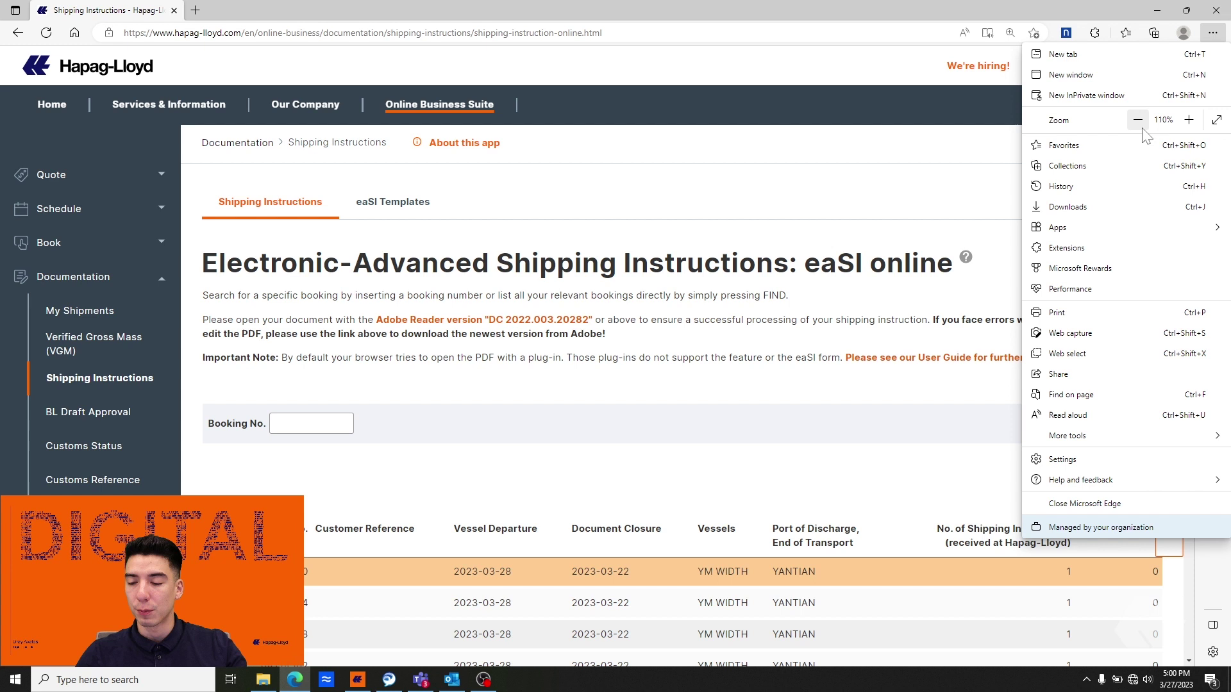
pyautogui.click(1062, 460)
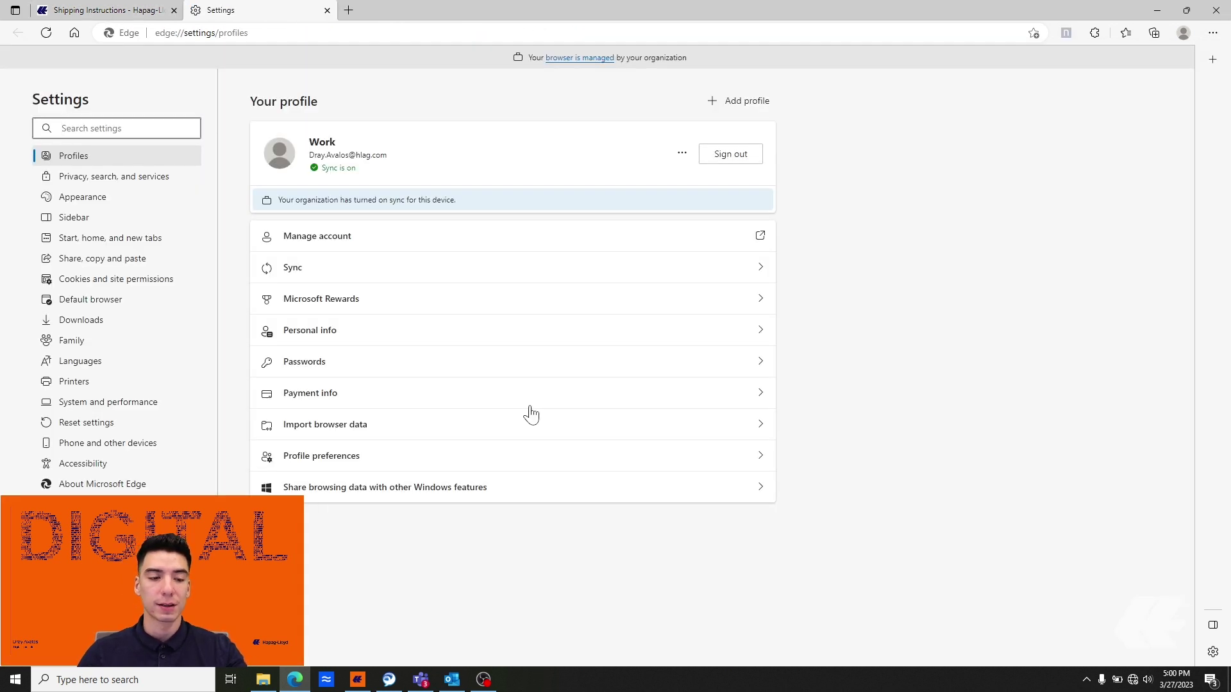
pyautogui.click(148, 288)
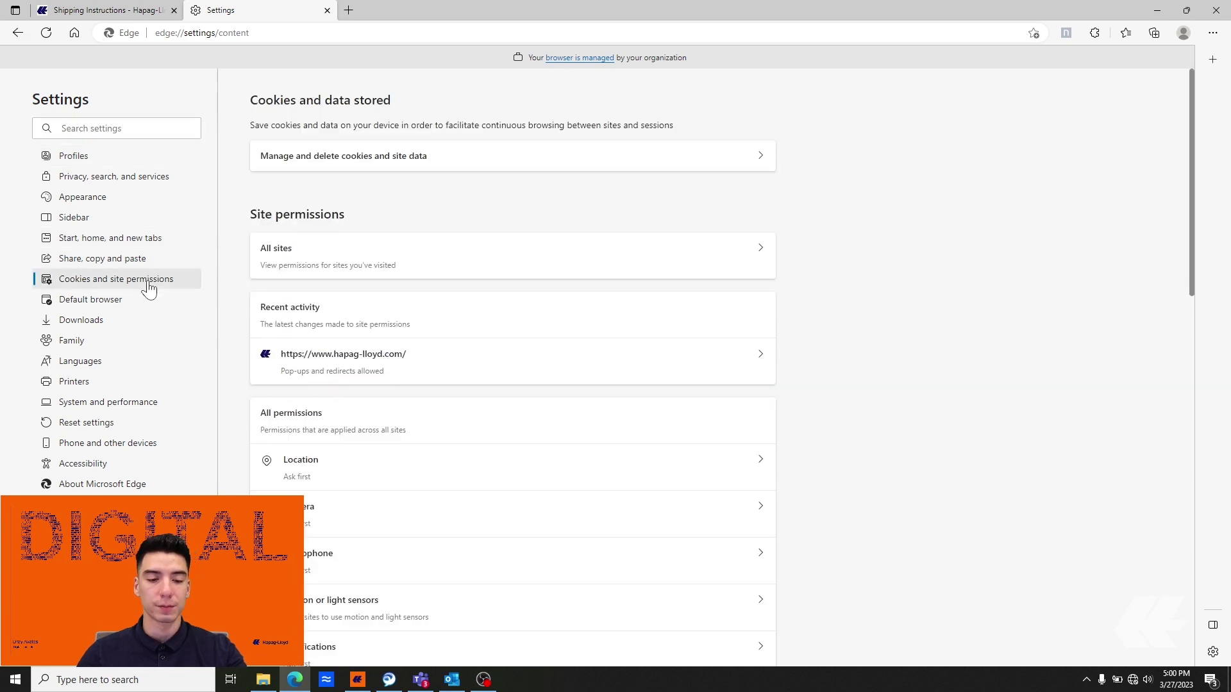
pyautogui.scroll(-8, 494, 300)
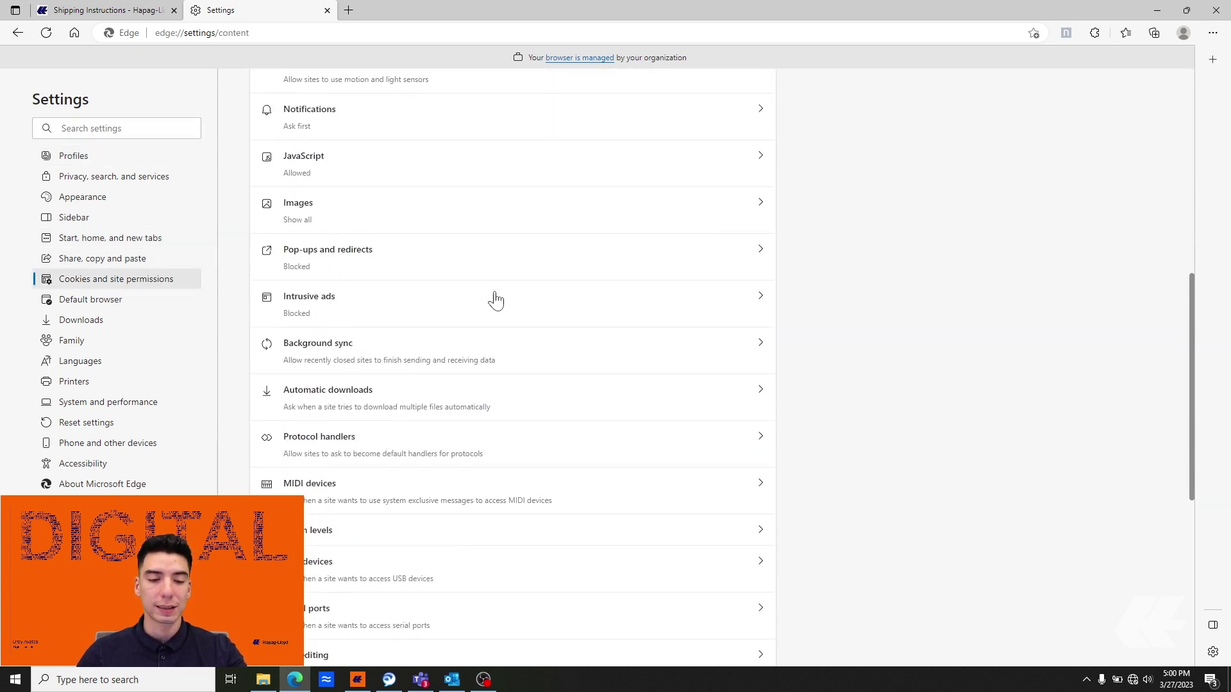
pyautogui.scroll(-5, 496, 300)
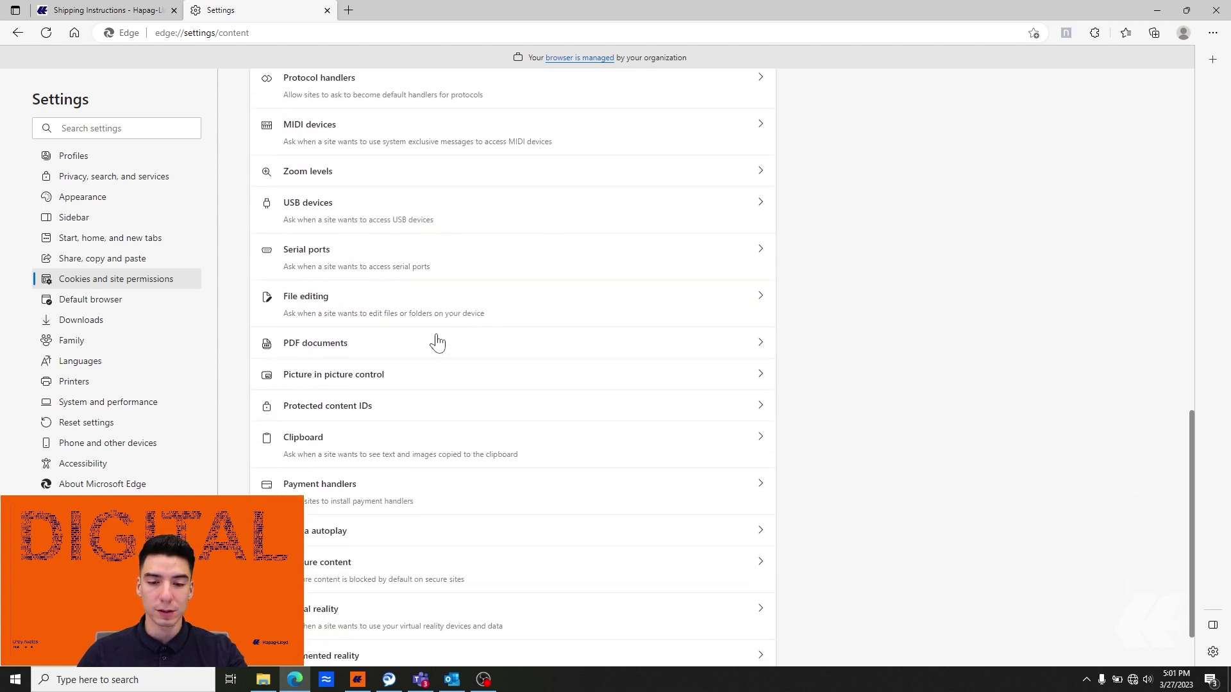
pyautogui.click(757, 345)
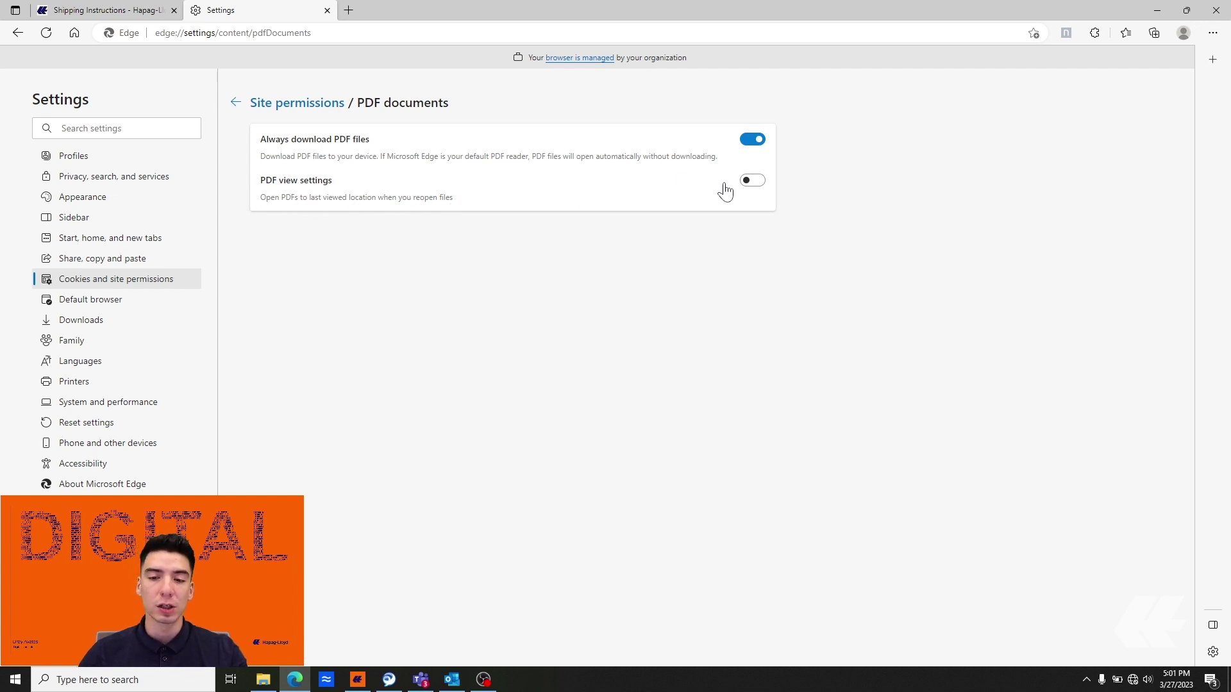
pyautogui.click(753, 140)
pyautogui.click(751, 181)
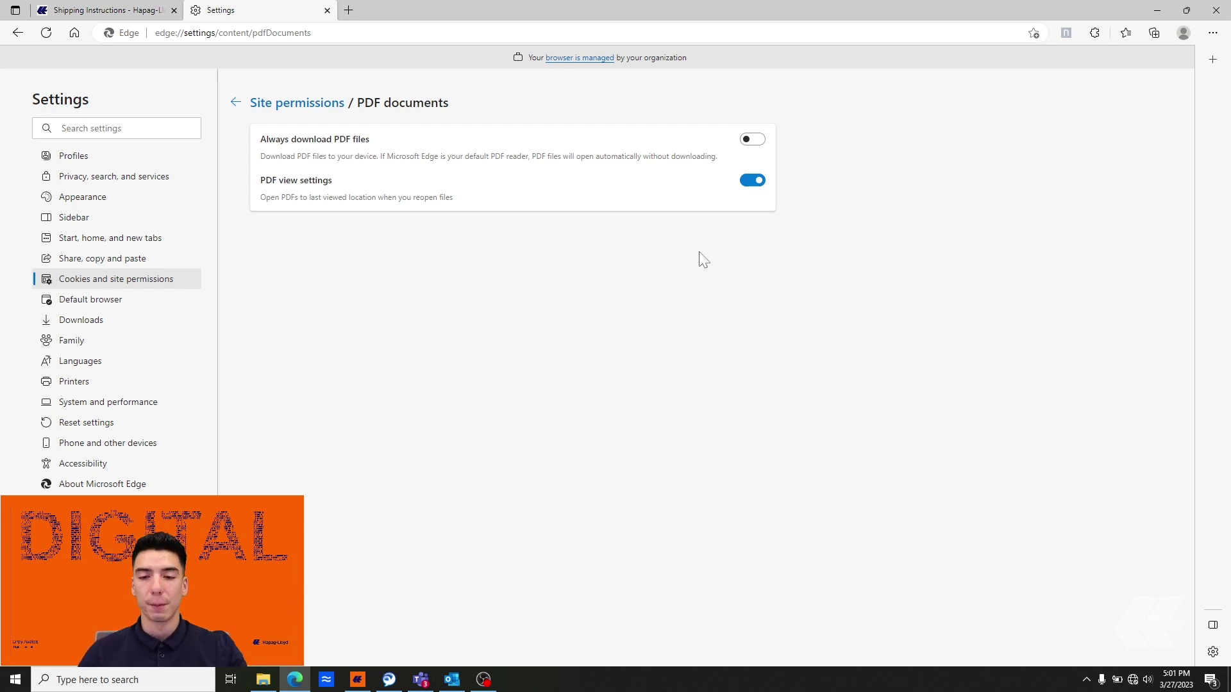
pyautogui.click(763, 145)
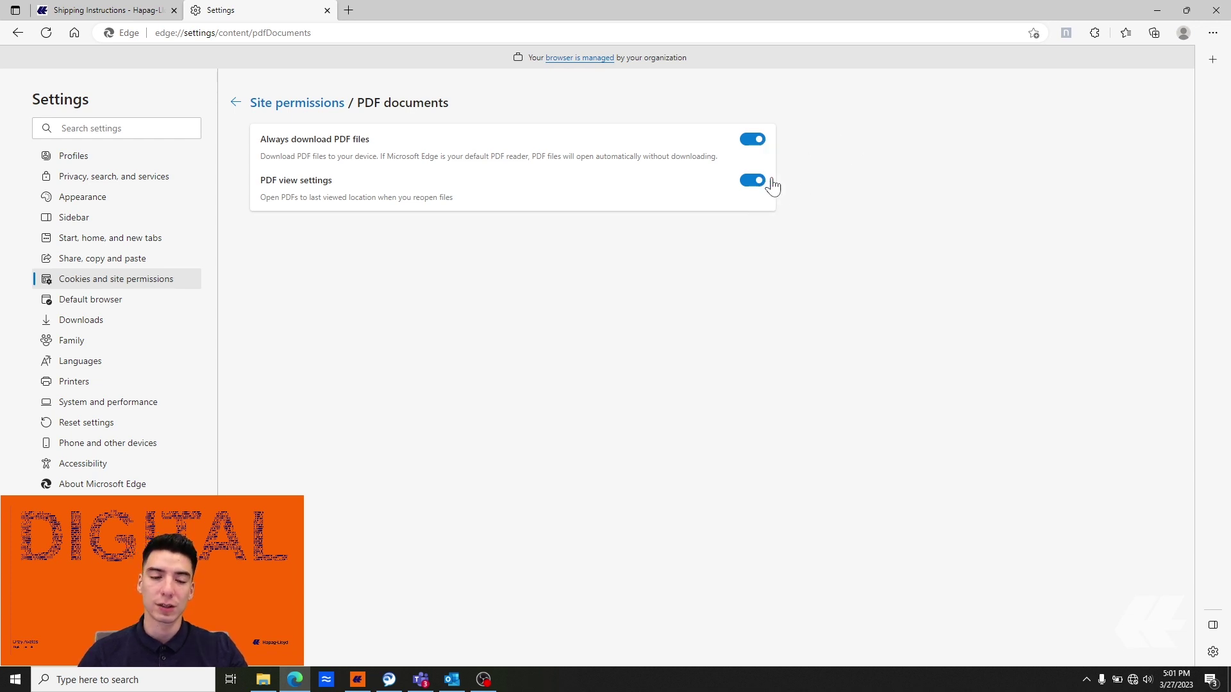
pyautogui.click(750, 181)
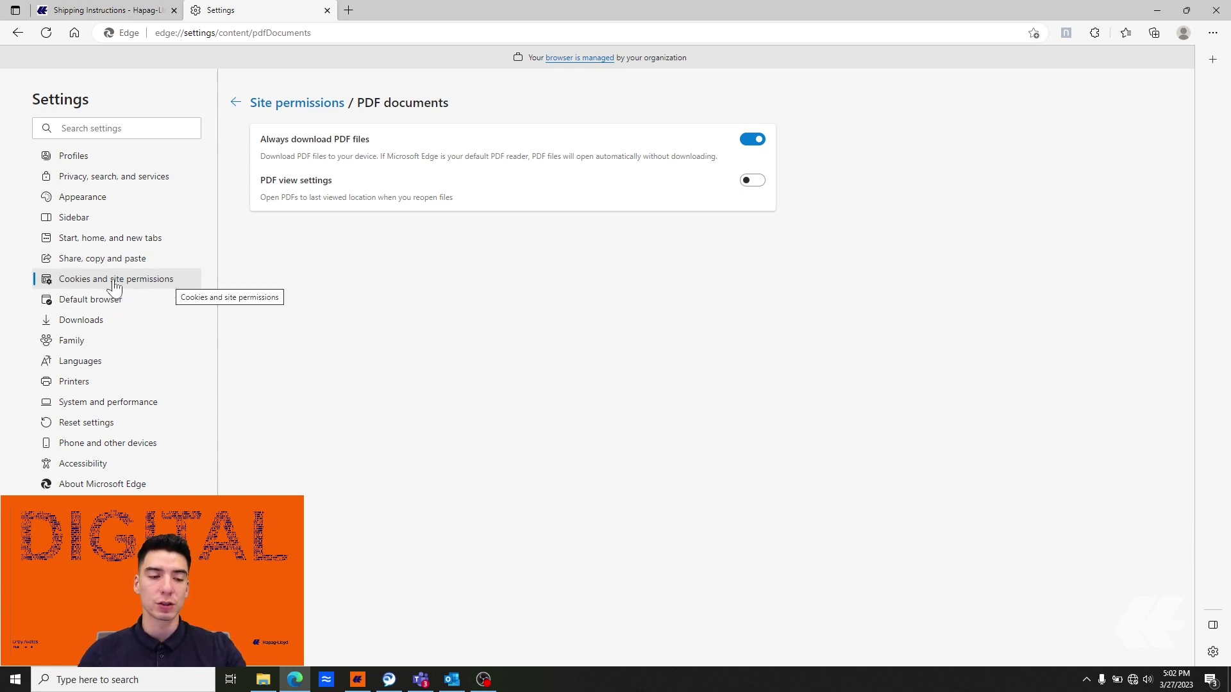
# Turn on 'Ask me what to do with each download' in Edge's Downloads settings.
pyautogui.click(94, 330)
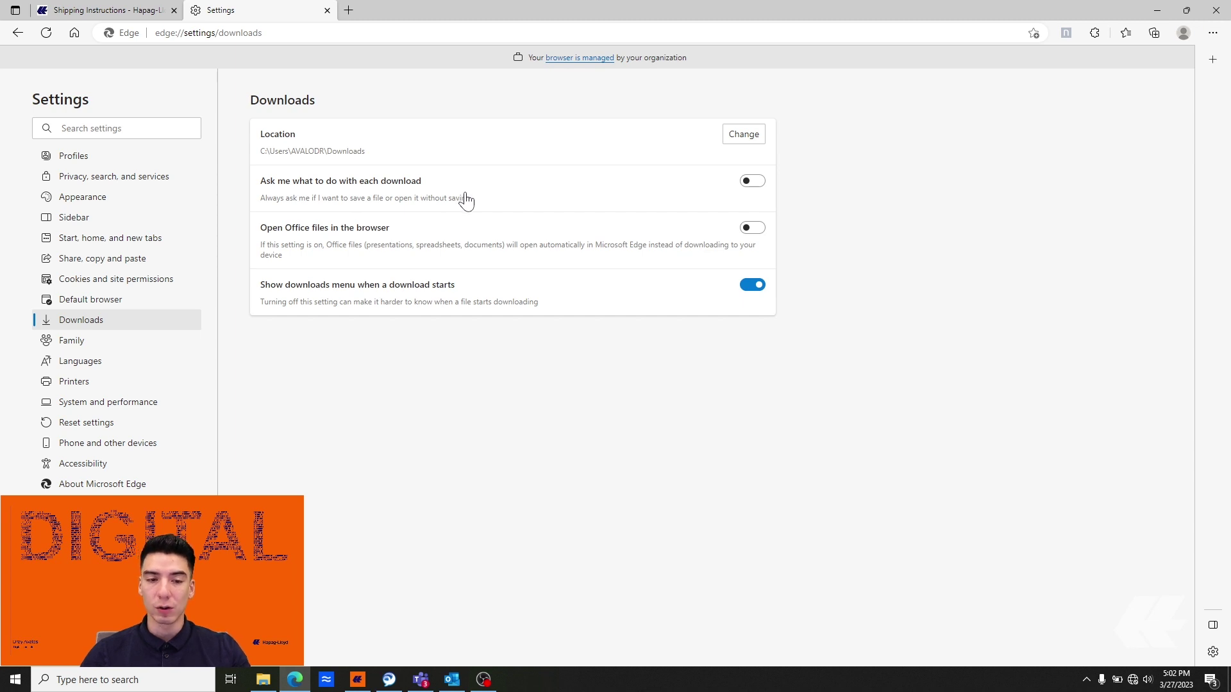
pyautogui.click(751, 186)
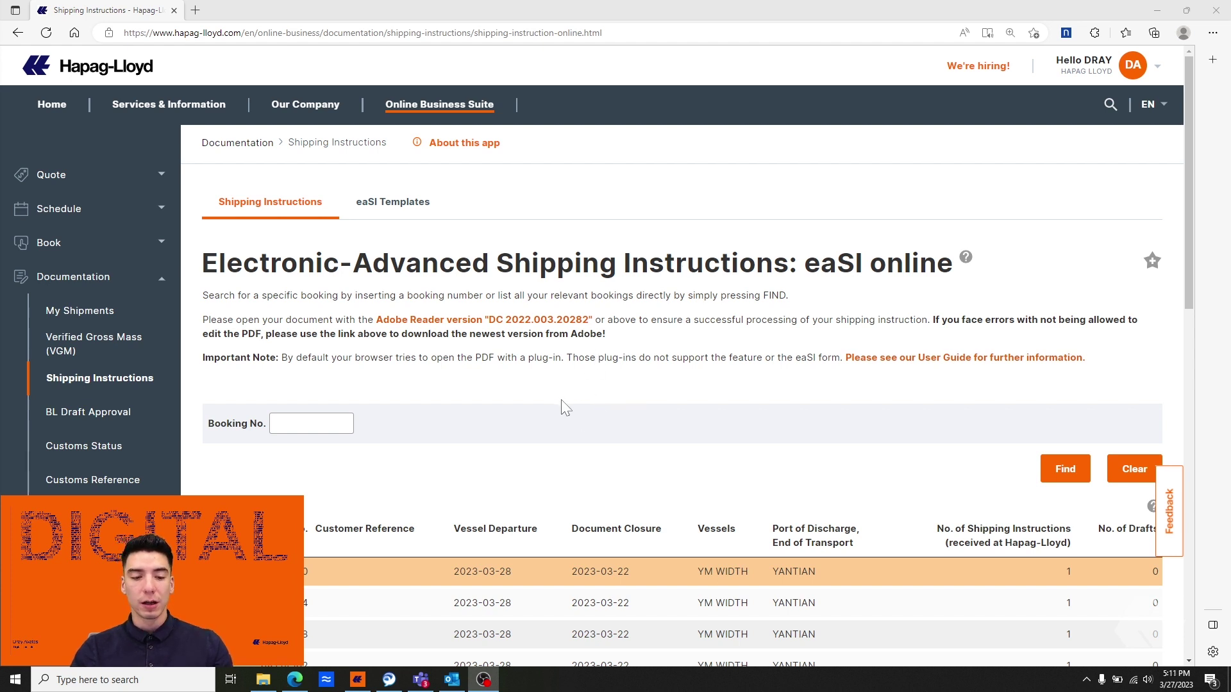
# Request a new eaSI form with Download New Form below the YM WIDTH bookings table.
pyautogui.scroll(-4, 704, 241)
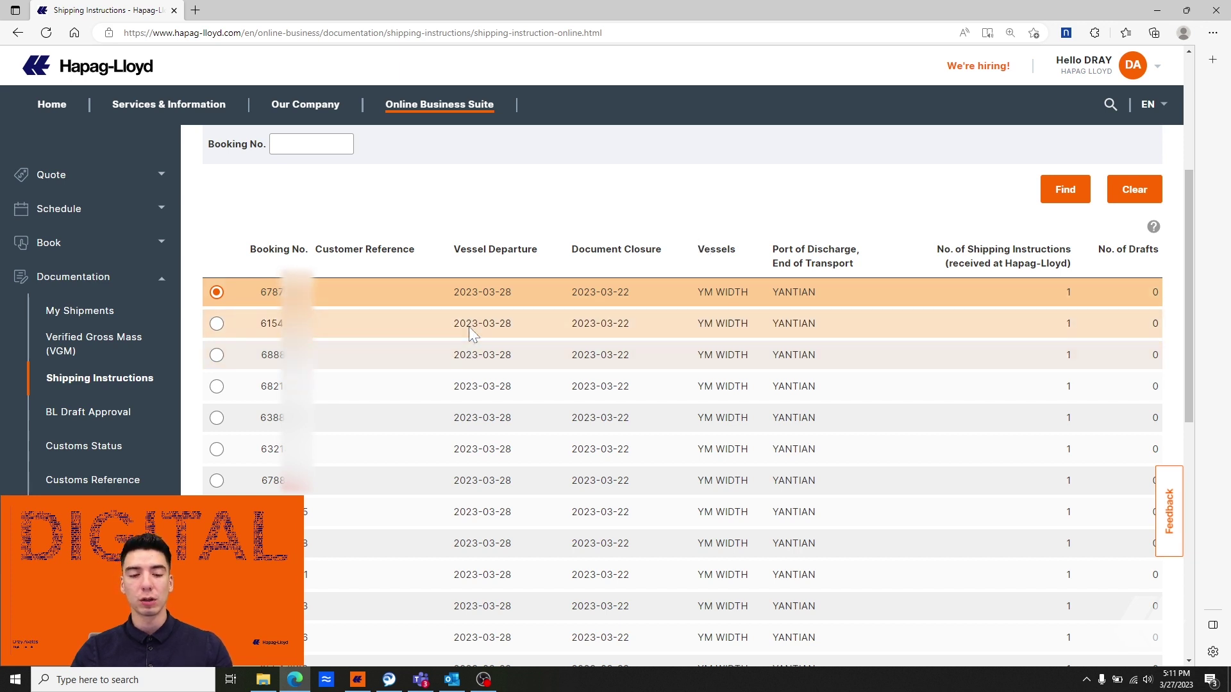
pyautogui.scroll(-4, 469, 332)
pyautogui.click(303, 497)
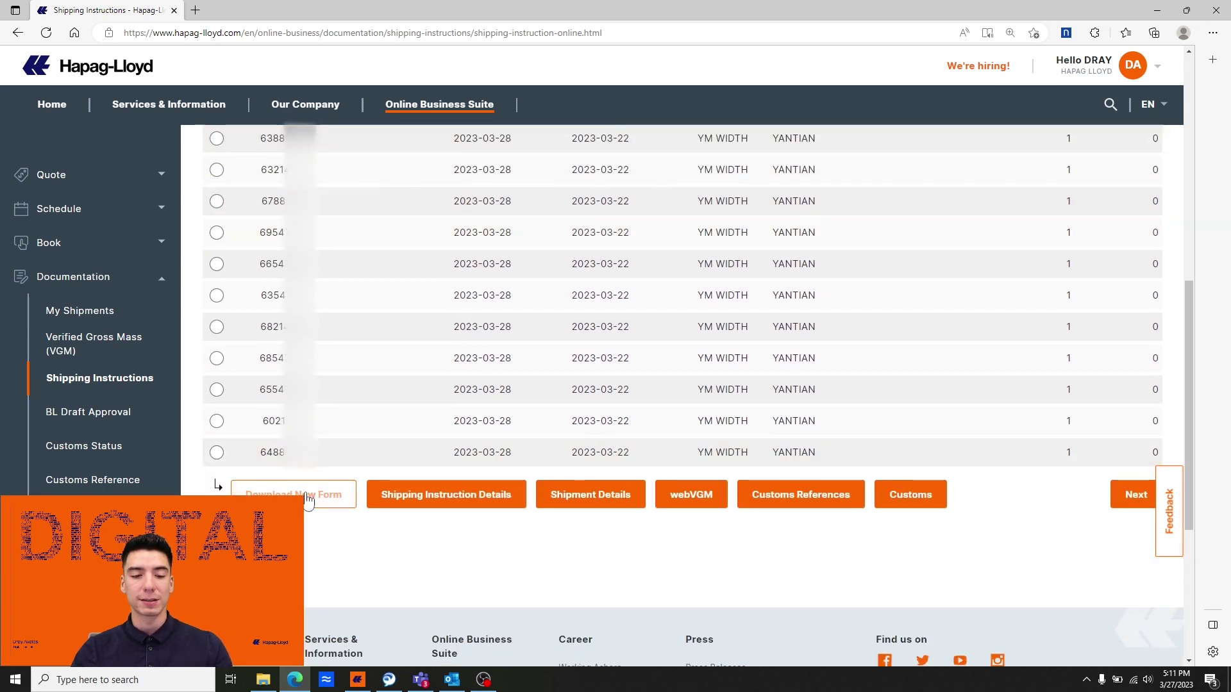